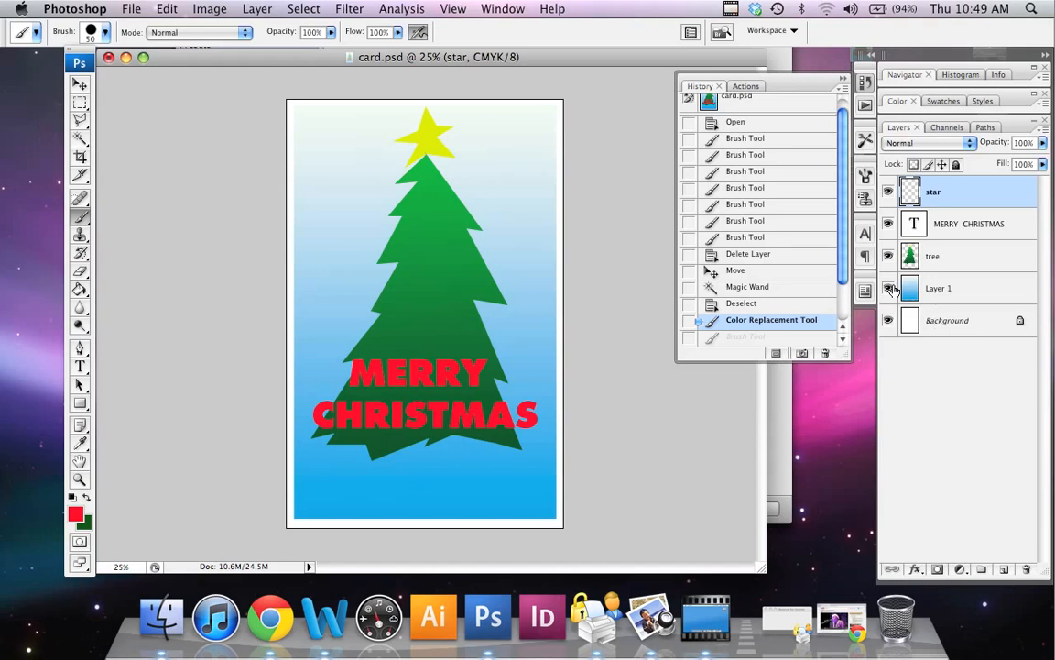
Toggle the visibility of Layer 1, the tree layer and the MERRY CHRISTMAS text layer to examine what each one holds.
{"action": "left_click", "coordinate": [887, 288]}
{"action": "left_click", "coordinate": [888, 288]}
{"action": "left_click", "coordinate": [887, 256]}
{"action": "left_click", "coordinate": [887, 256]}
{"action": "left_click", "coordinate": [888, 224]}
{"action": "left_click", "coordinate": [887, 224]}
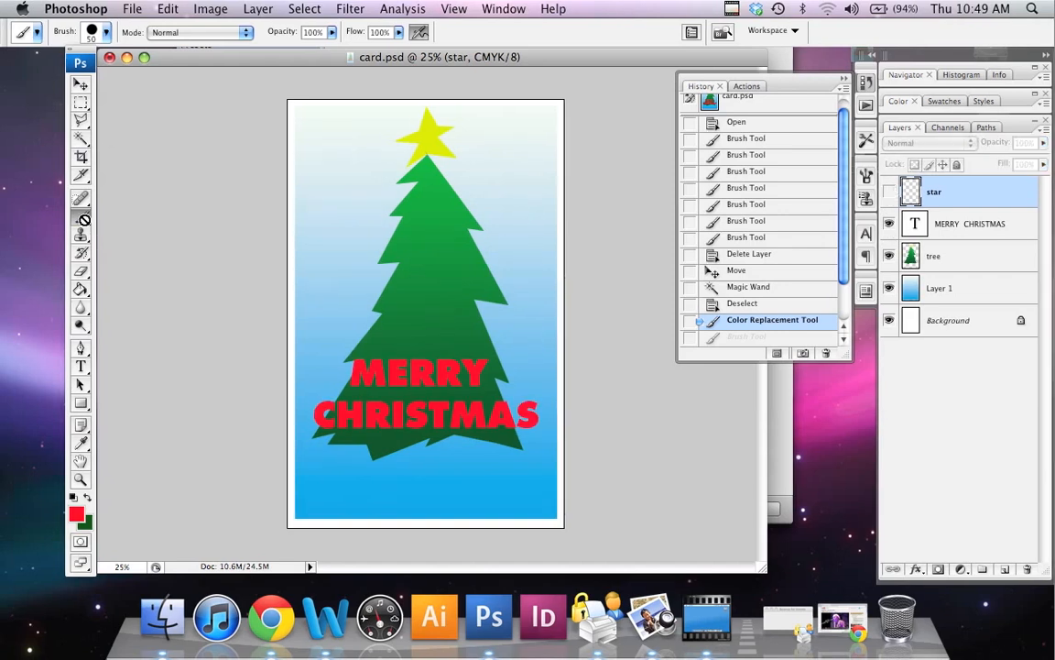
Add a new layer above the star layer and paint two red ornaments on the tree's edges with the 50 px Brush tool.
{"action": "left_click", "coordinate": [81, 87]}
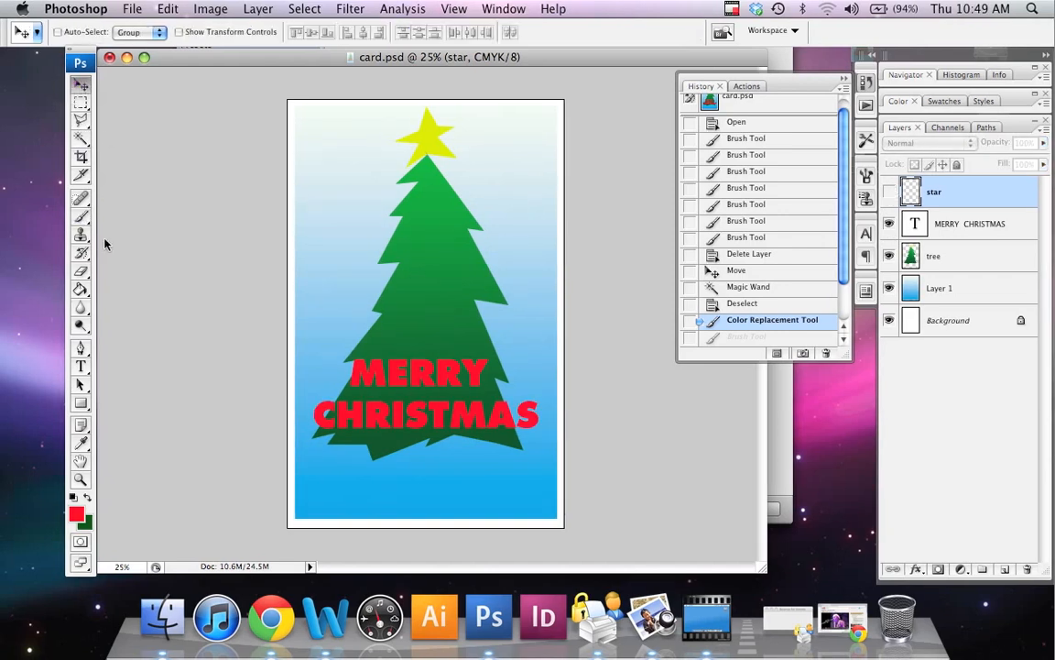
{"action": "left_click", "coordinate": [79, 218]}
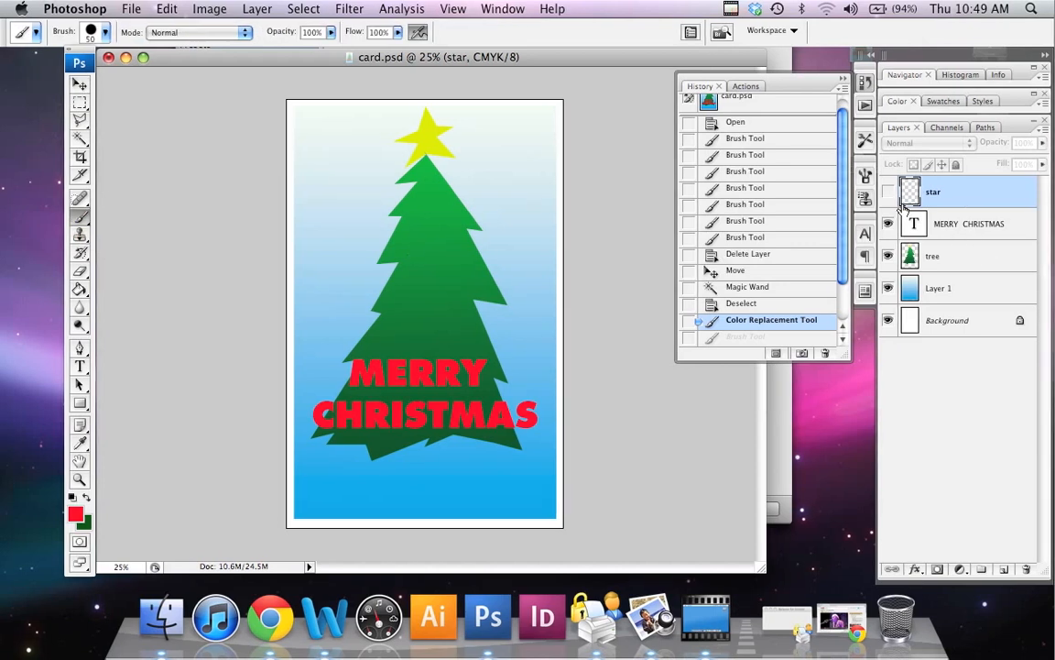
{"action": "left_click", "coordinate": [1003, 570]}
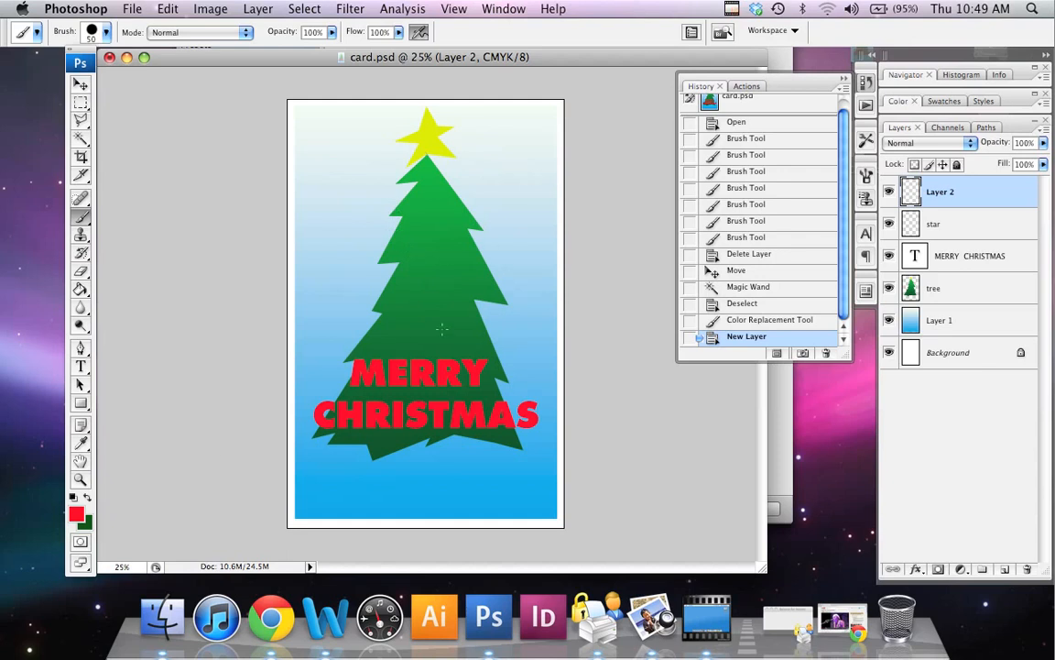
{"action": "left_click", "coordinate": [458, 204]}
{"action": "left_click", "coordinate": [389, 265]}
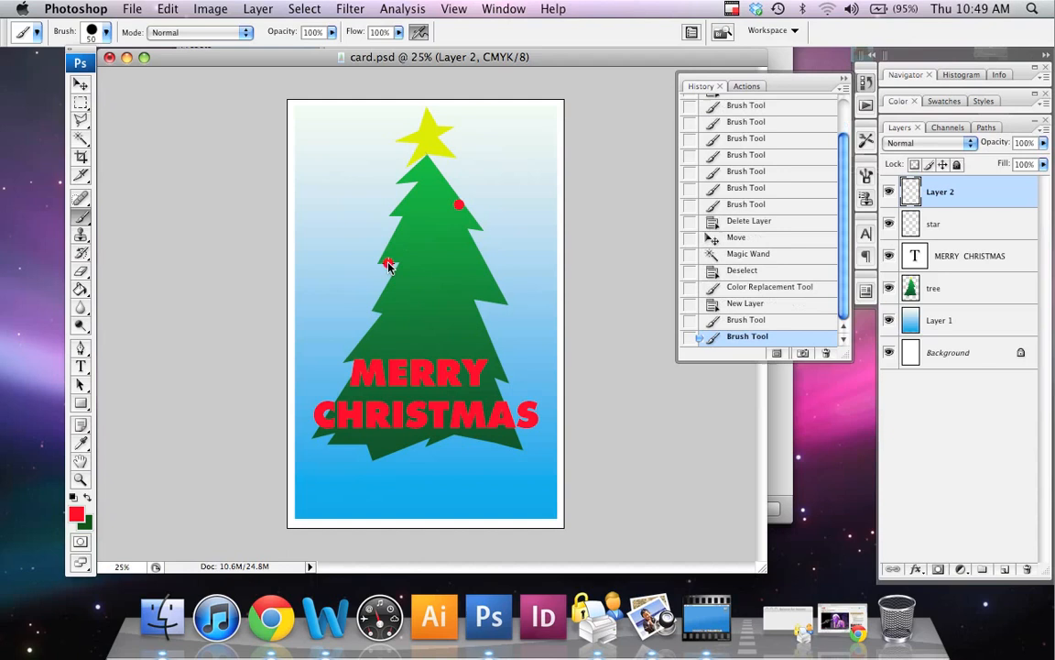
Try a 215 px brush with one dab on the upper tree, undo the dab and restore the 50 px diameter.
{"action": "left_click", "coordinate": [106, 33]}
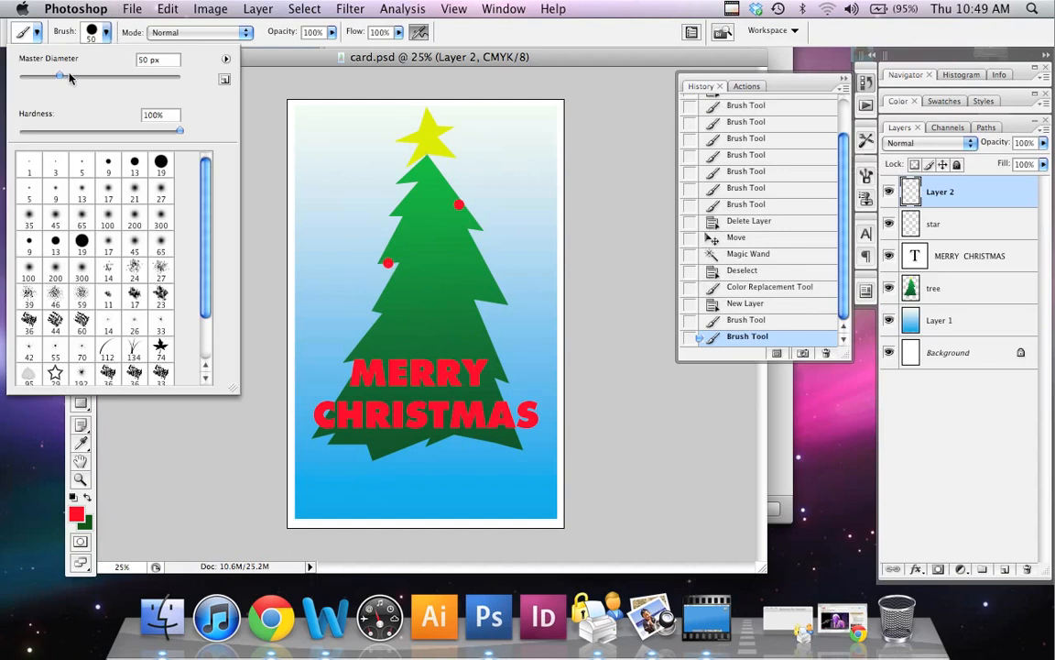
{"action": "left_click_drag", "start_coordinate": [62, 78], "coordinate": [141, 76]}
{"action": "left_click", "coordinate": [431, 201]}
{"action": "key", "text": "super+z"}
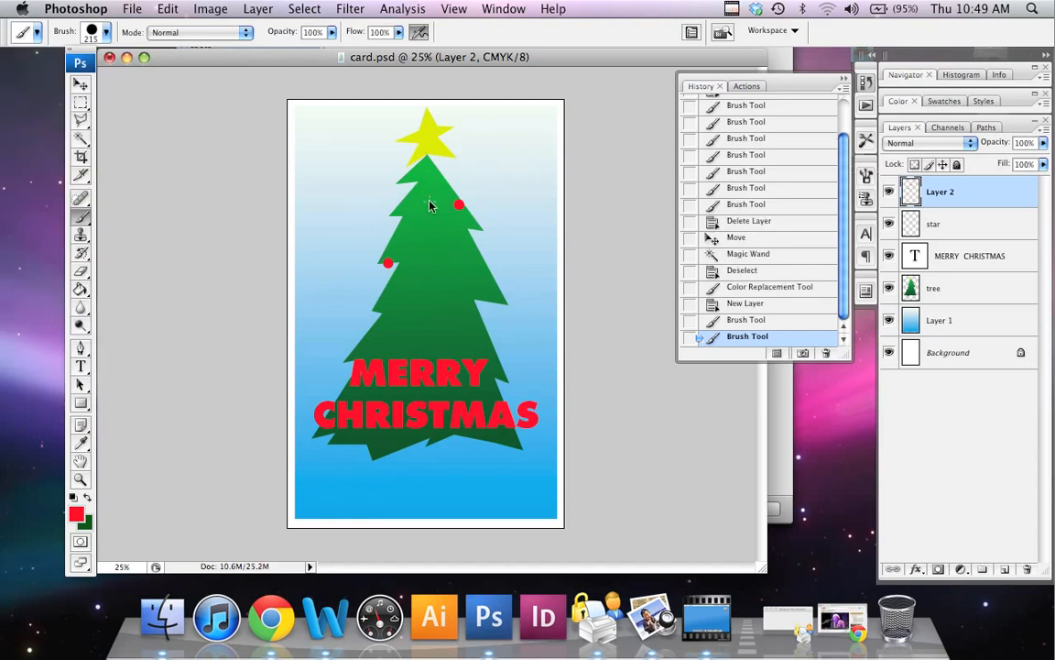
{"action": "left_click", "coordinate": [101, 33]}
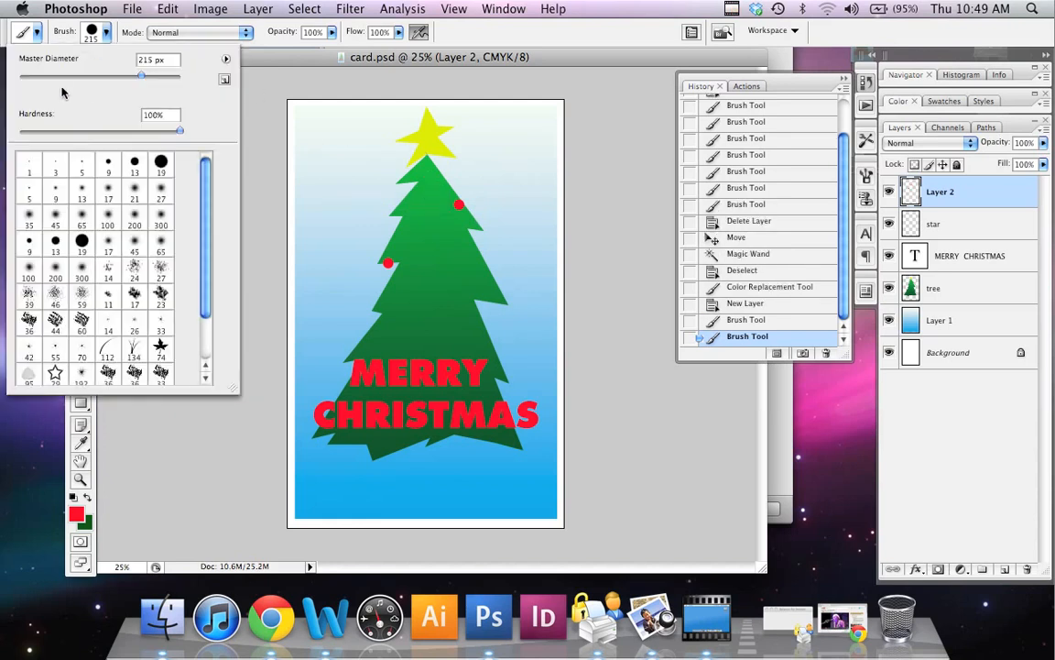
{"action": "left_click_drag", "start_coordinate": [63, 79], "coordinate": [61, 80]}
Paint three more red ornaments on the tree, one near the top and two around the middle.
{"action": "left_click", "coordinate": [455, 299]}
{"action": "left_click", "coordinate": [407, 193]}
{"action": "left_click", "coordinate": [397, 332]}
Set the foreground colour to blue (#0795f9) and paint five blue ornaments scattered over the tree.
{"action": "left_click", "coordinate": [77, 514]}
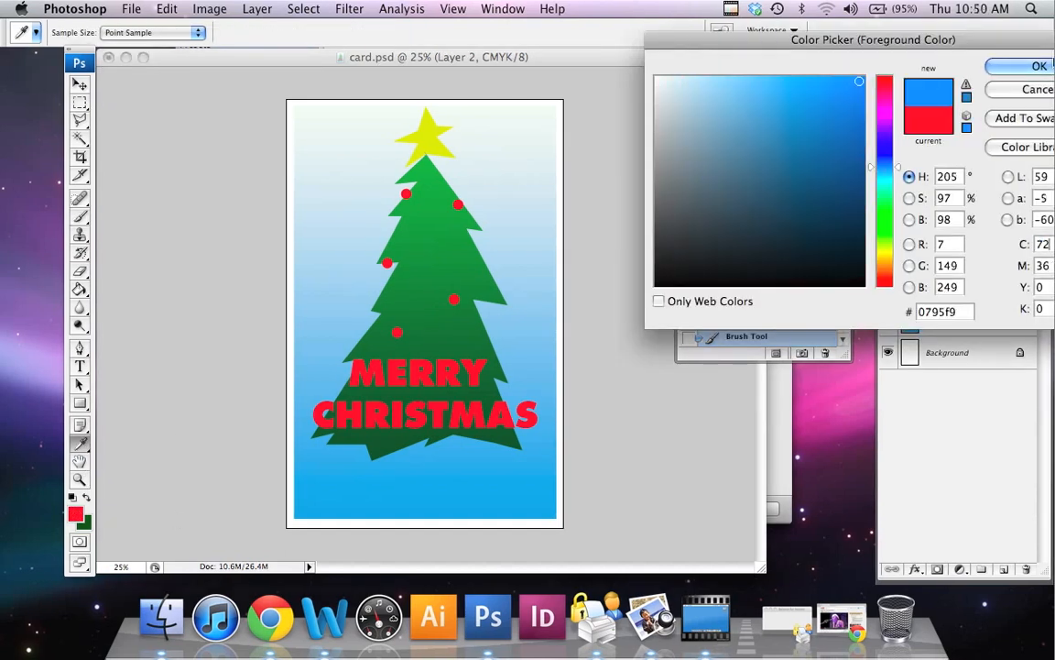
{"action": "left_click", "coordinate": [1047, 67]}
{"action": "left_click", "coordinate": [443, 241]}
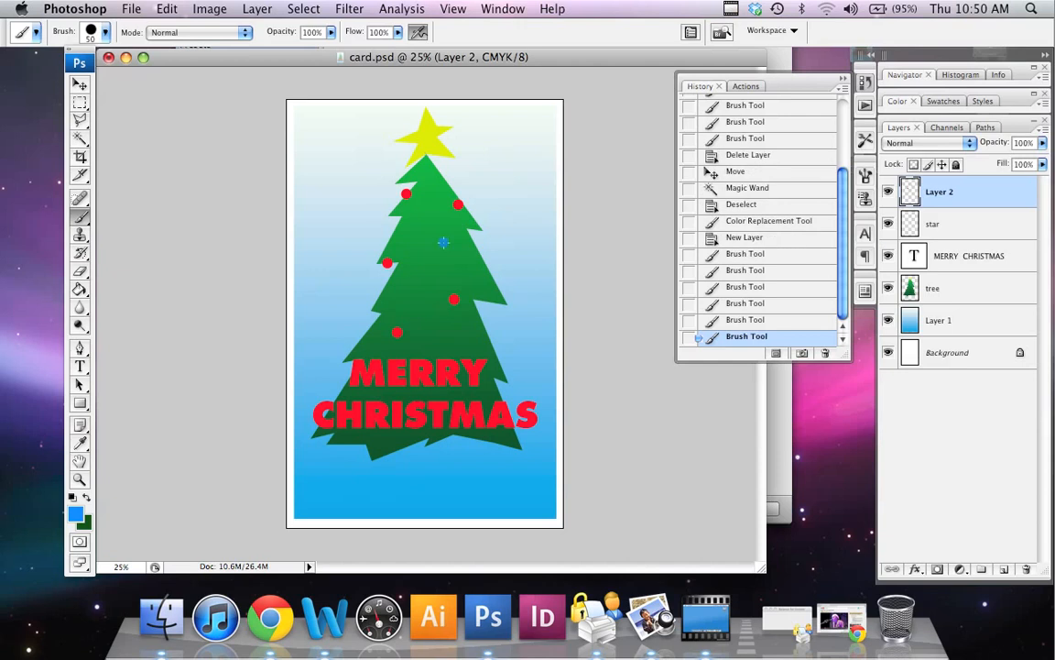
{"action": "left_click", "coordinate": [385, 213]}
{"action": "left_click", "coordinate": [444, 179]}
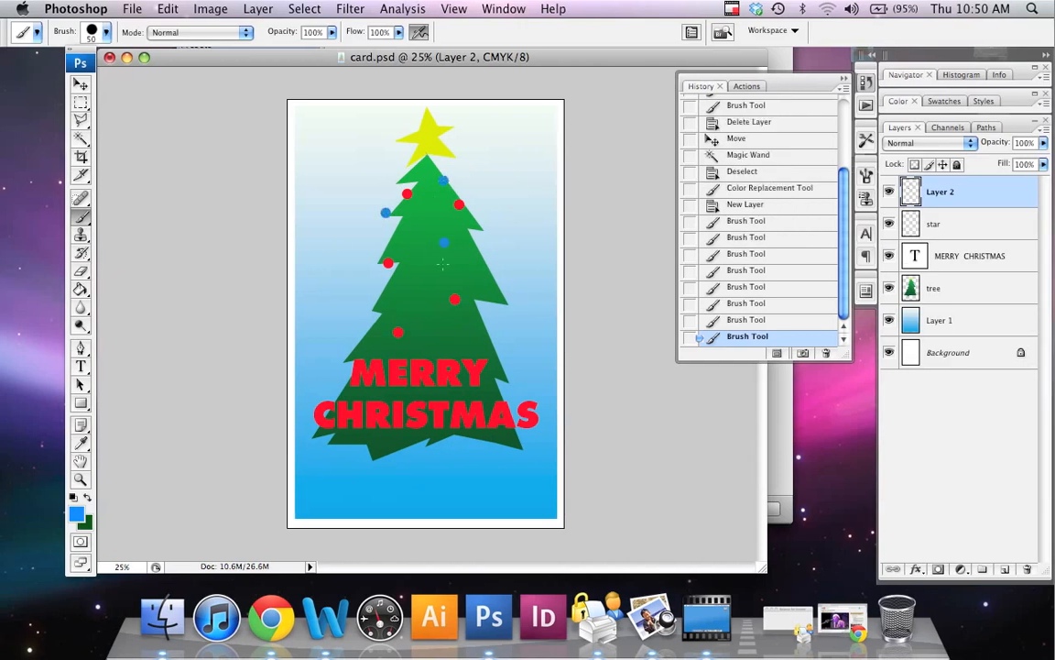
{"action": "left_click", "coordinate": [456, 327]}
{"action": "left_click", "coordinate": [394, 291]}
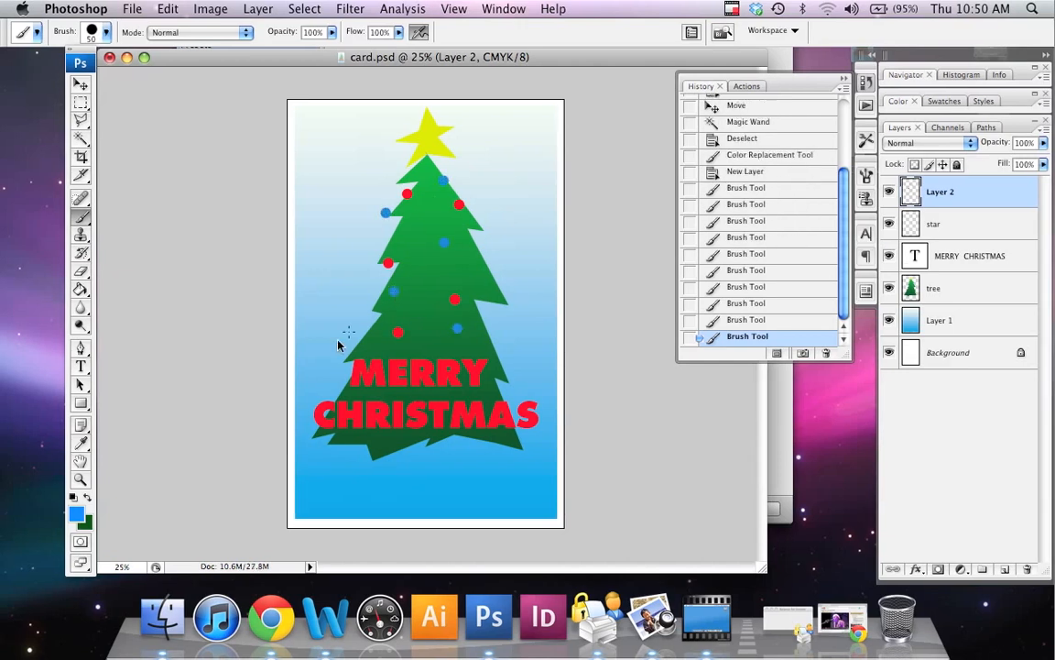
Set the foreground colour to yellow-green (#d4f907) and paint ornaments in the gaps across the whole tree.
{"action": "left_click", "coordinate": [76, 514]}
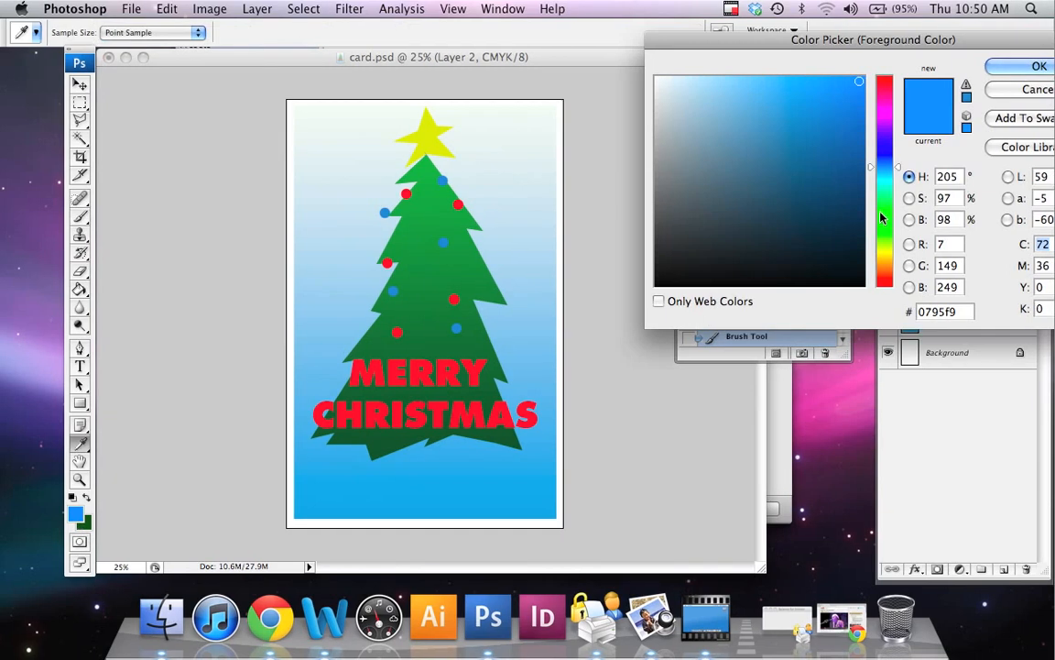
{"action": "left_click", "coordinate": [884, 246]}
{"action": "left_click", "coordinate": [1039, 66]}
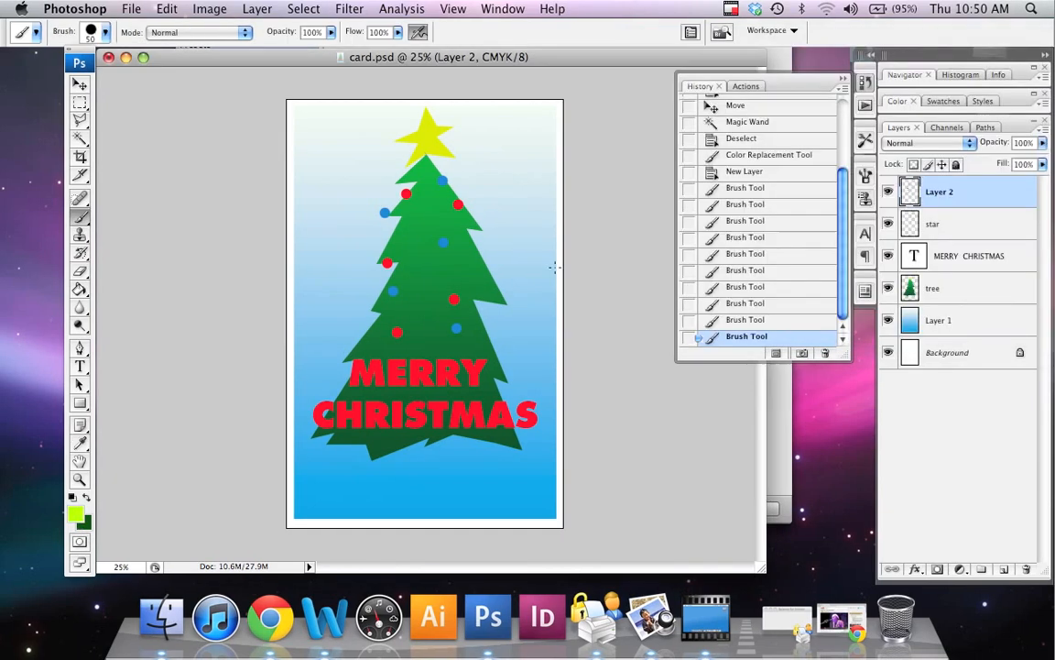
{"action": "left_click", "coordinate": [475, 261]}
{"action": "left_click", "coordinate": [485, 339]}
{"action": "left_click", "coordinate": [349, 346]}
{"action": "left_click", "coordinate": [431, 341]}
{"action": "left_click", "coordinate": [431, 263]}
{"action": "left_click", "coordinate": [446, 193]}
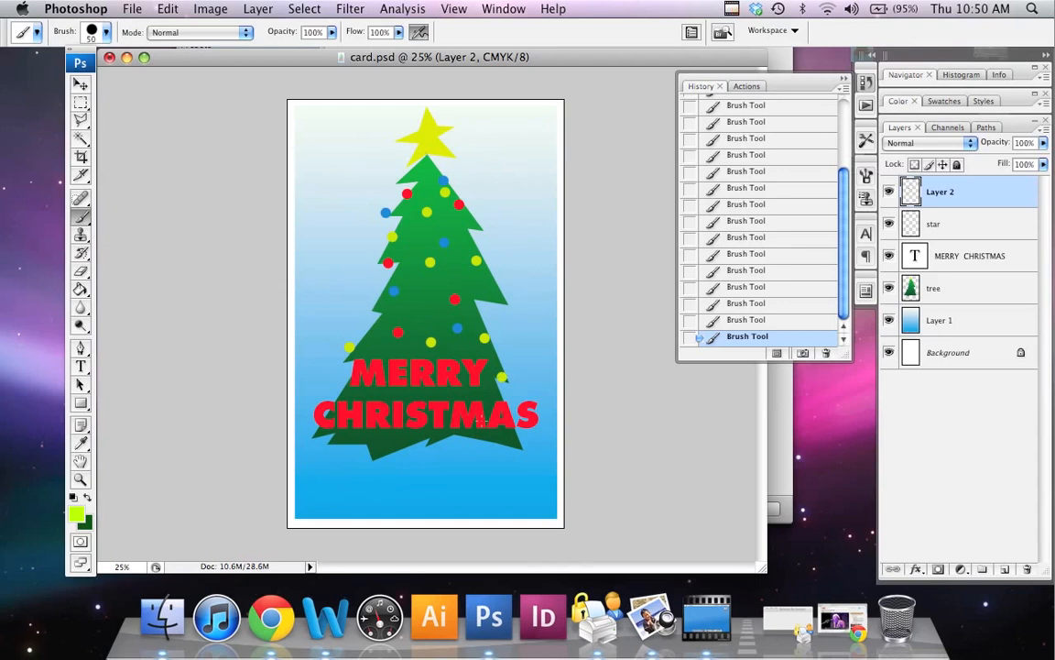
Toggle the ornament layer's visibility to check it, and add a new empty layer above it.
{"action": "left_click", "coordinate": [888, 191]}
{"action": "left_click", "coordinate": [890, 191]}
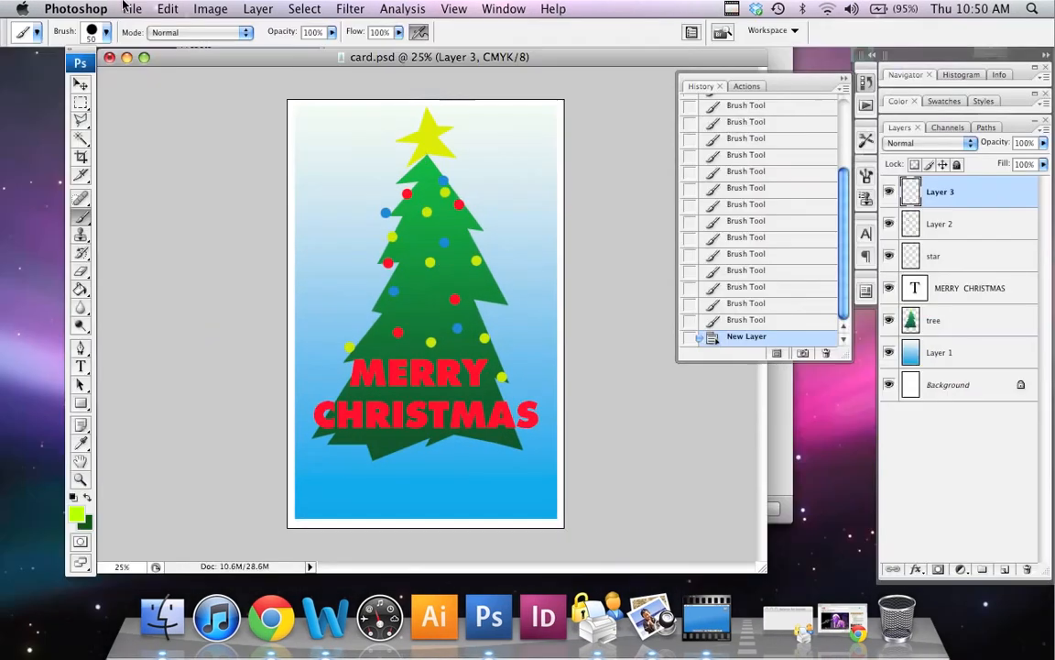
Open the recent file CHRISTMAS CARD 3.psd to examine its star garland and layers, and close it again.
{"action": "left_click", "coordinate": [131, 9]}
{"action": "mouse_move", "coordinate": [183, 91]}
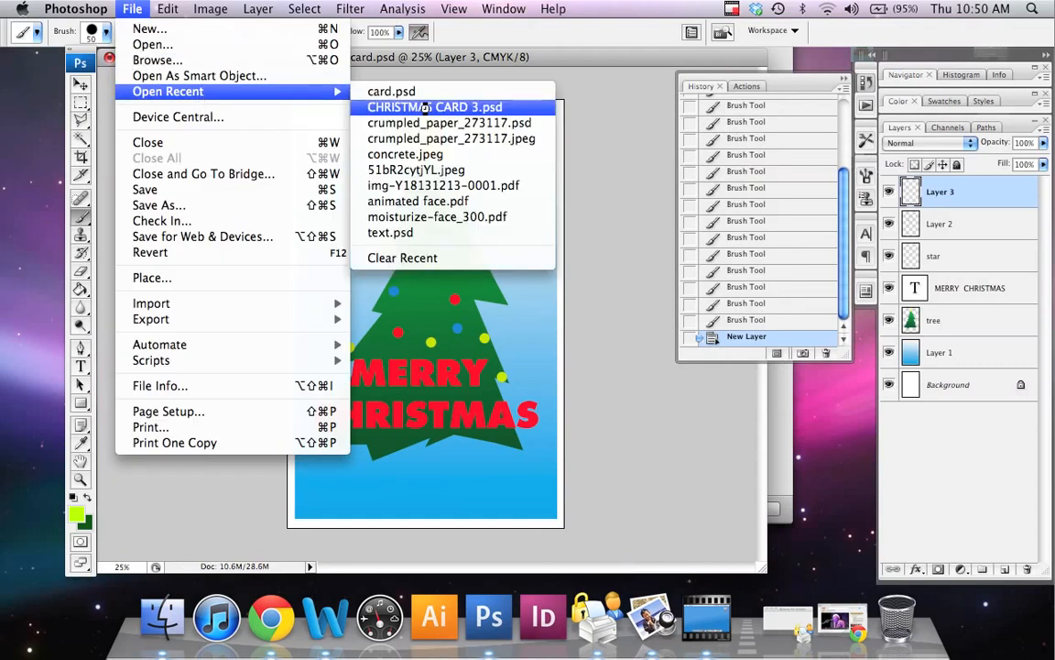
{"action": "left_click", "coordinate": [383, 104]}
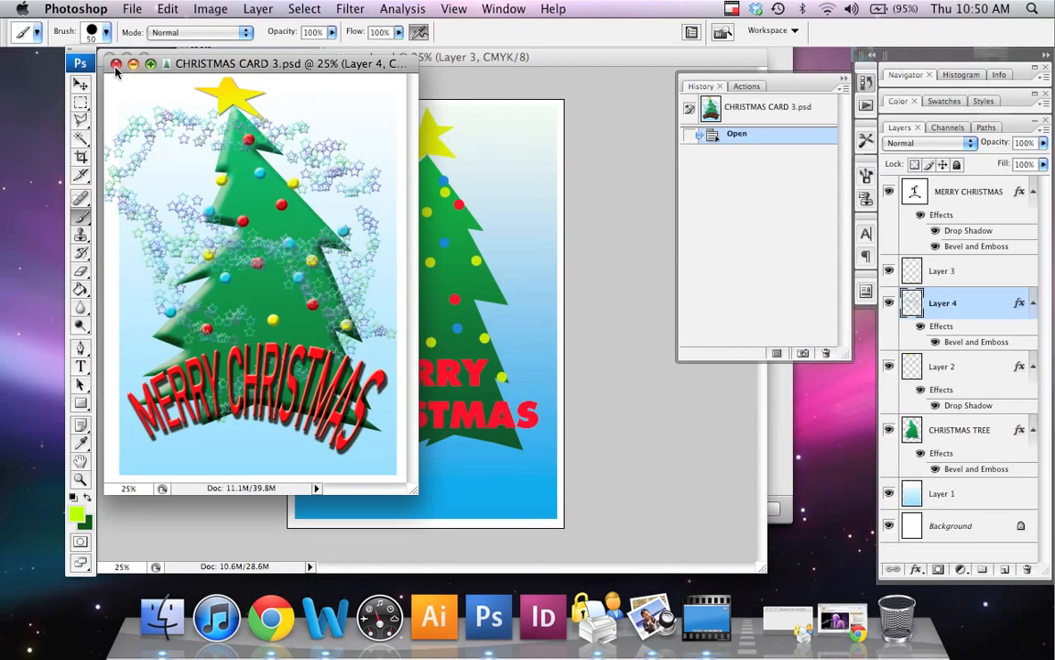
{"action": "key", "text": "super+w"}
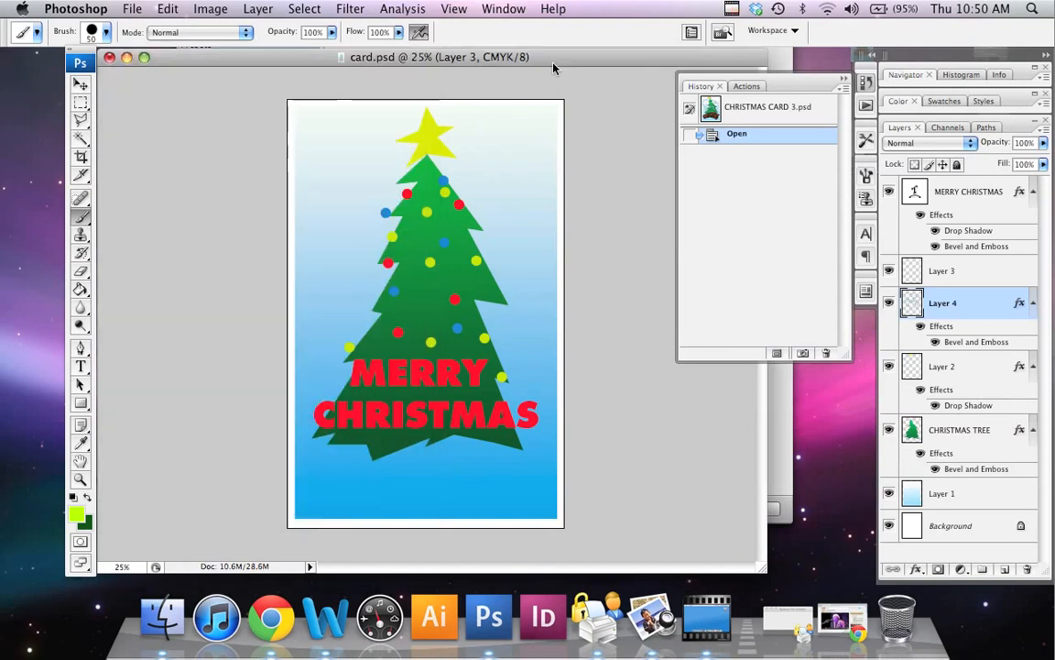
Choose the Flowing Stars brush preset, try and undo one dab beside the tree, and set the brush diameter to 45 px.
{"action": "left_click", "coordinate": [81, 220]}
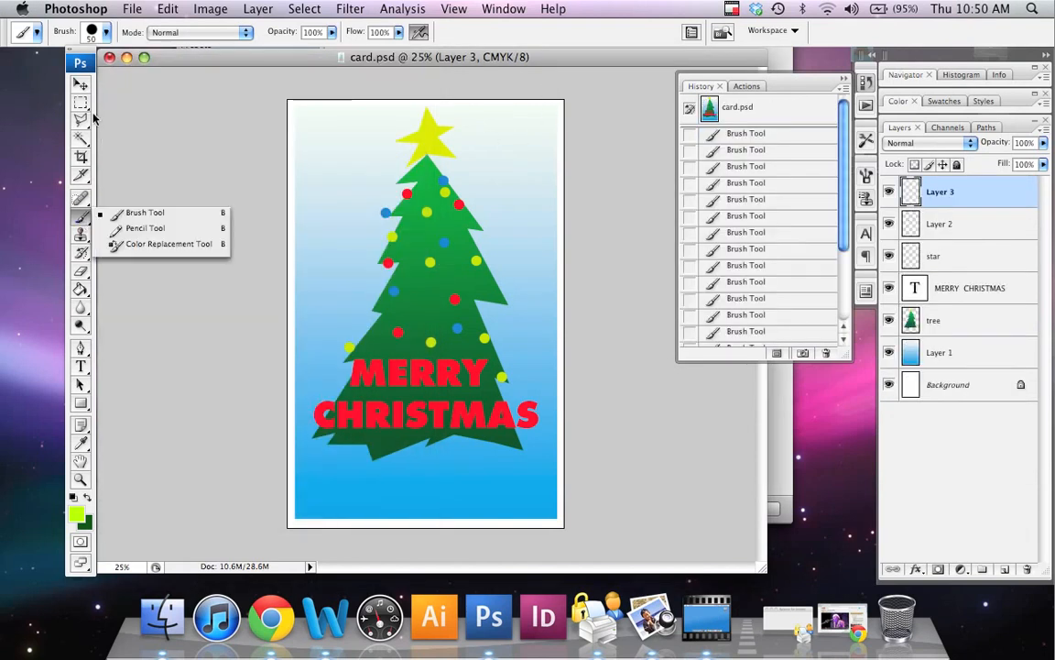
{"action": "left_click", "coordinate": [105, 34]}
{"action": "left_click", "coordinate": [105, 33]}
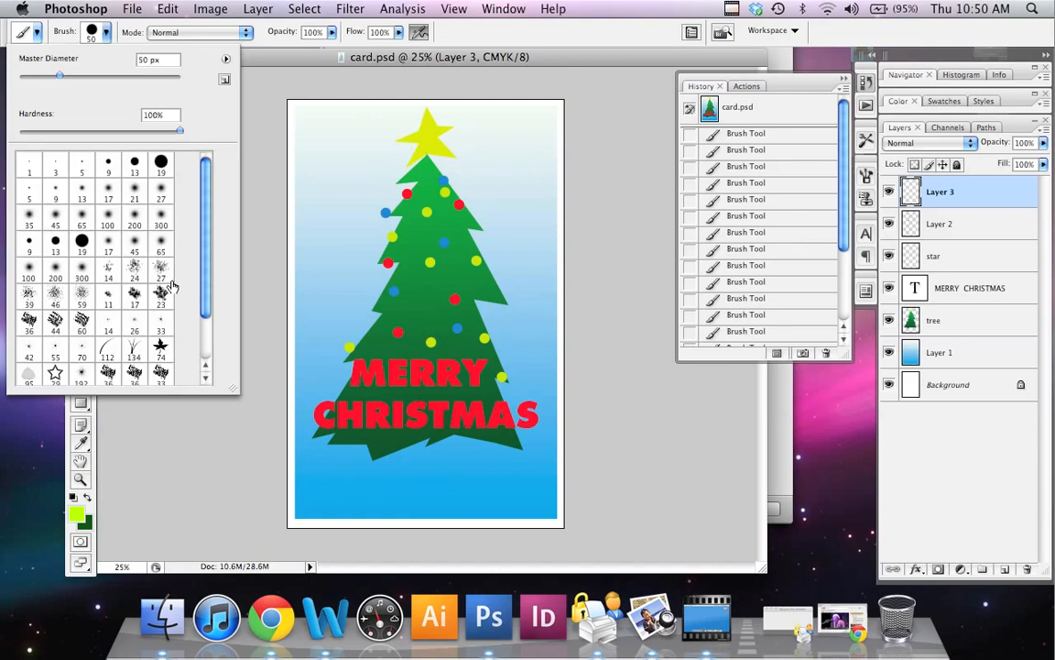
{"action": "scroll", "coordinate": [157, 275], "scroll_direction": "down", "scroll_amount": 2}
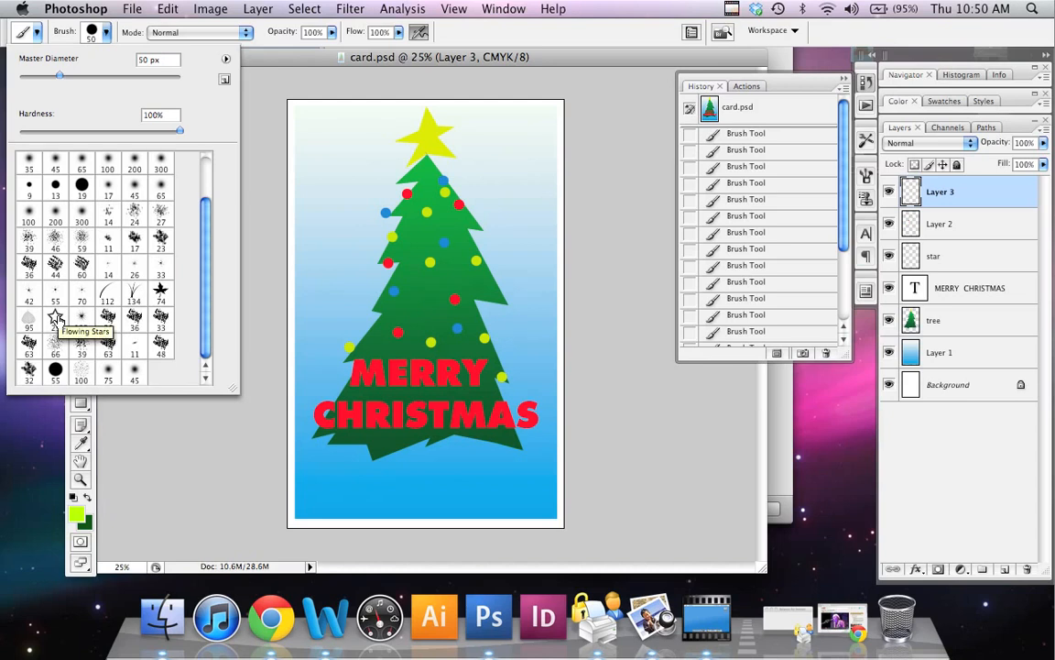
{"action": "left_click", "coordinate": [55, 318]}
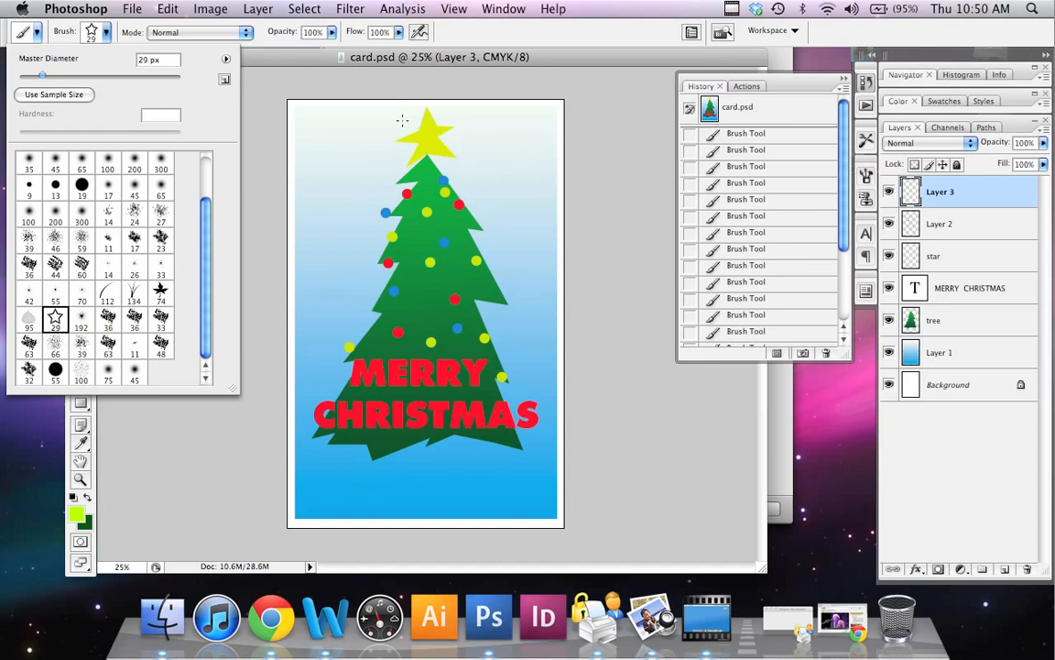
{"action": "left_click", "coordinate": [350, 203]}
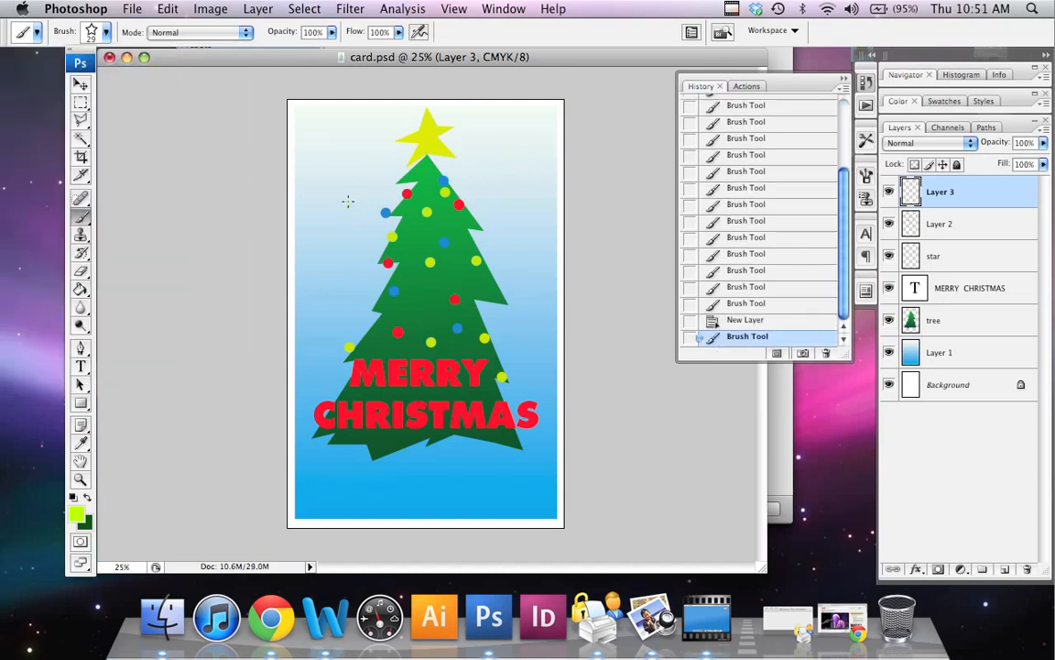
{"action": "key", "text": "super+z"}
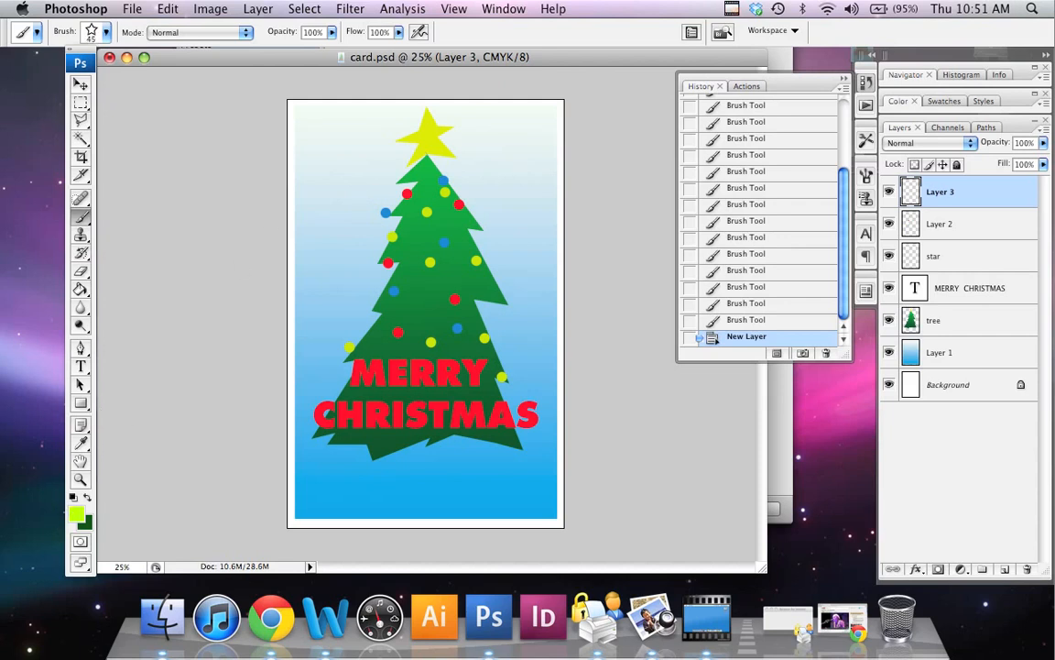
Set the foreground colour to red (#f93407) and the background colour to bright yellow.
{"action": "left_click", "coordinate": [77, 517]}
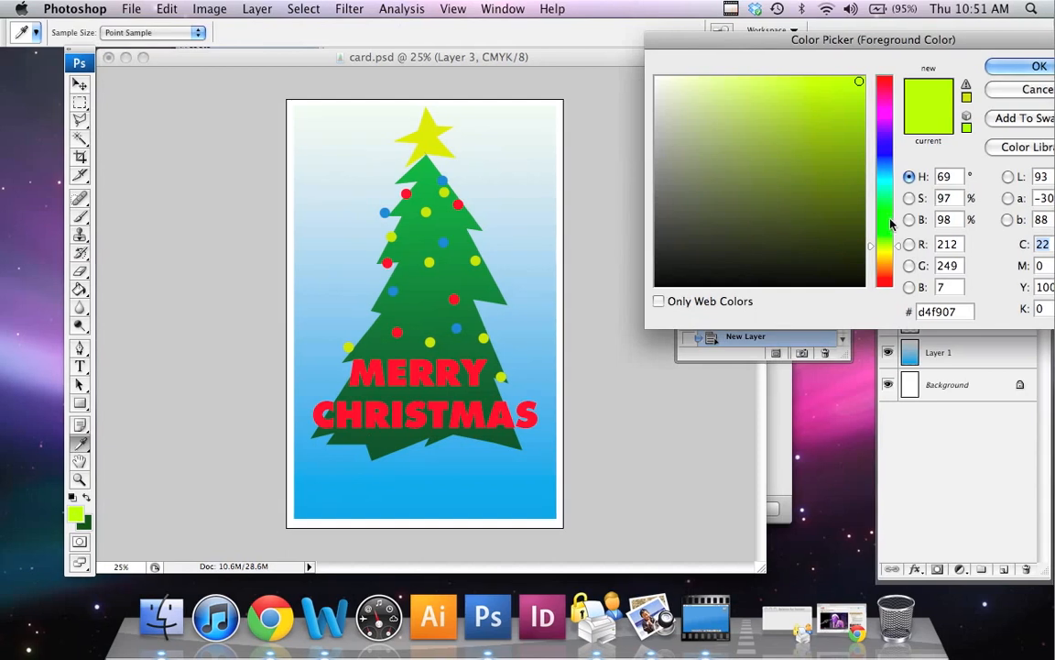
{"action": "left_click", "coordinate": [891, 280]}
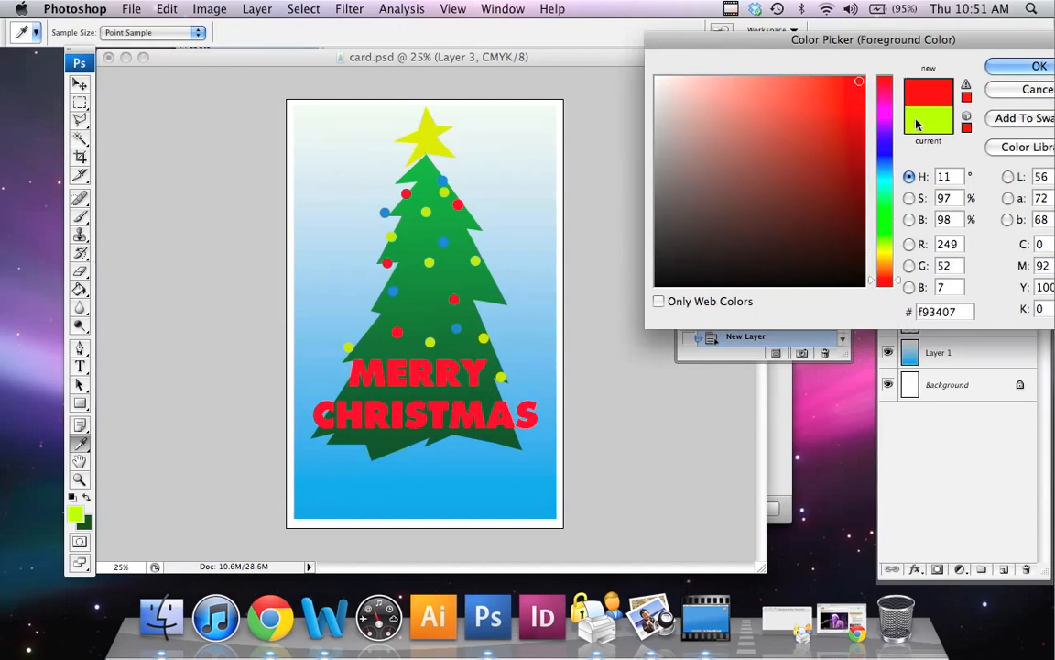
{"action": "key", "text": "Return"}
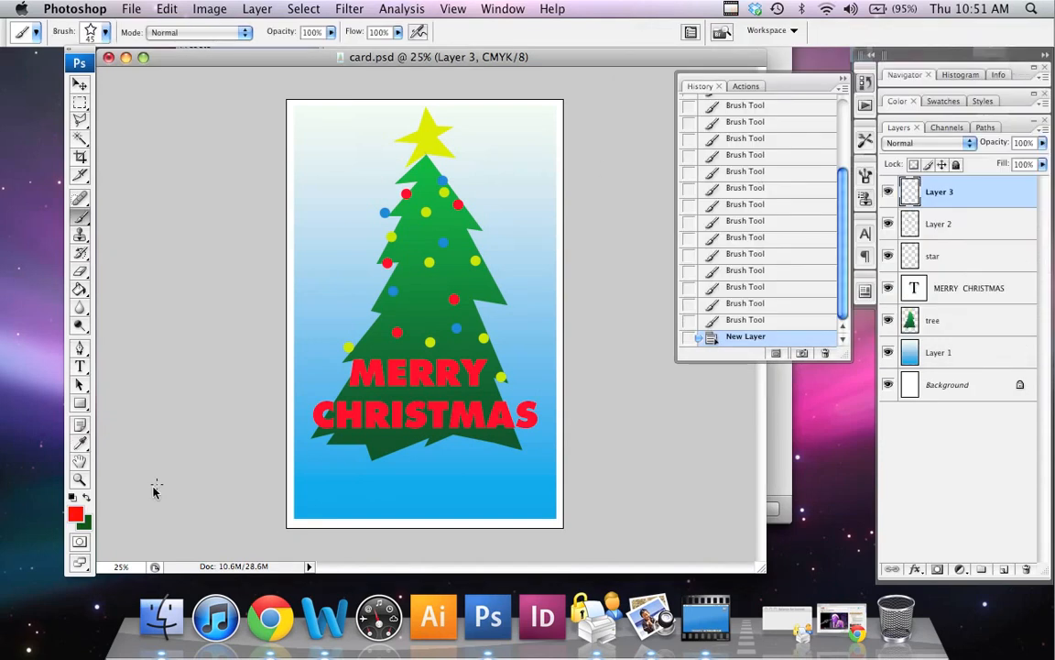
{"action": "left_click", "coordinate": [84, 521]}
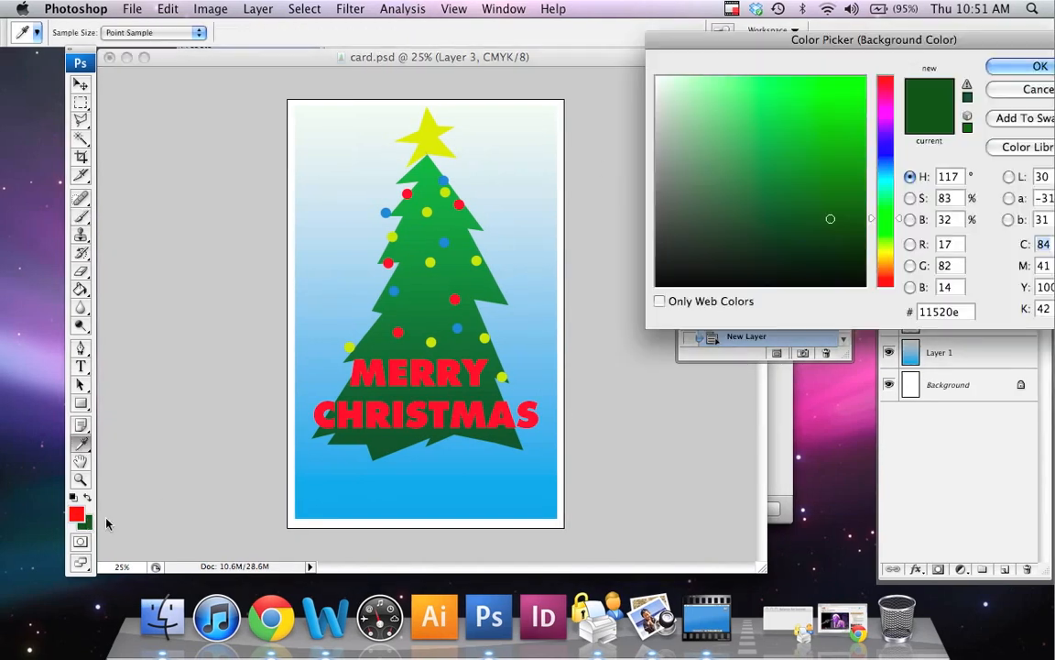
{"action": "left_click", "coordinate": [884, 249]}
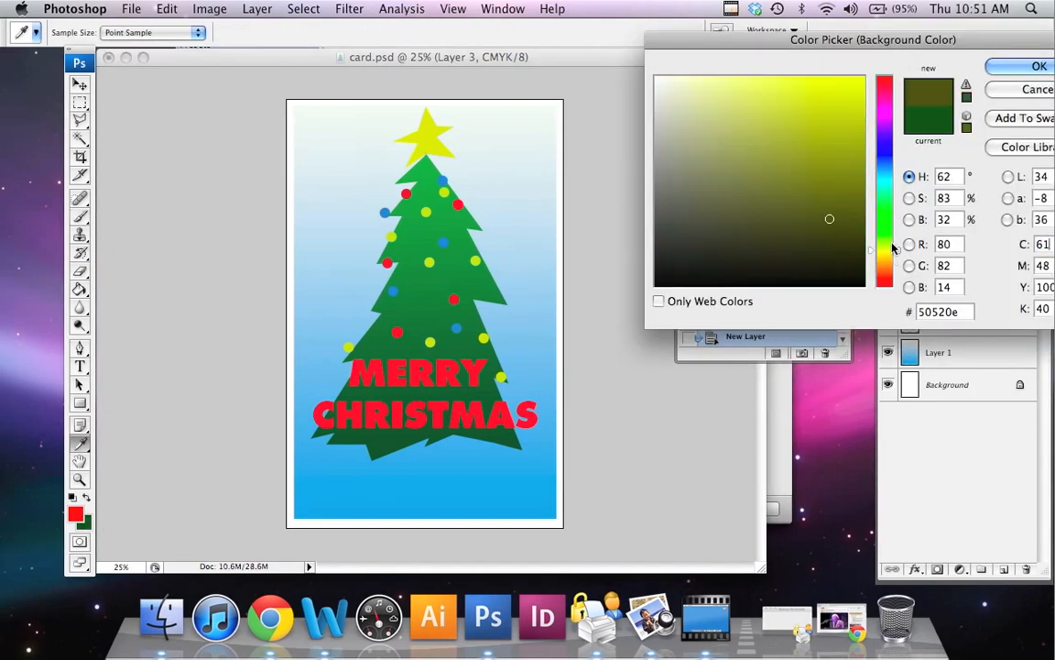
{"action": "left_click", "coordinate": [862, 80]}
{"action": "key", "text": "Return"}
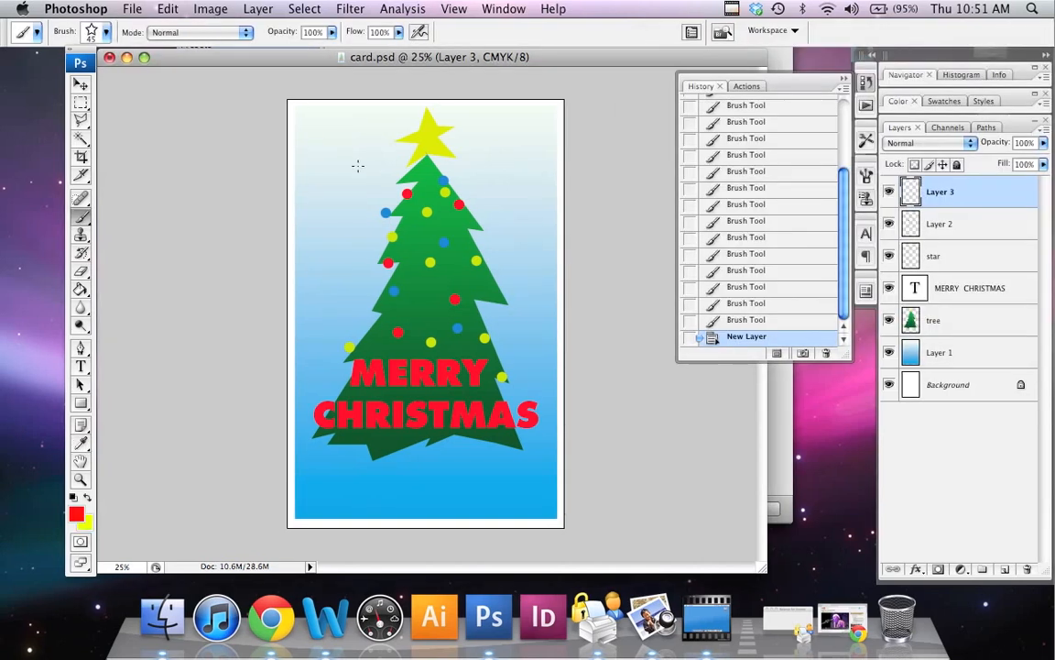
Try a red star garland stroke across the upper tree to the card's upper corner, and undo it.
{"action": "mouse_move", "coordinate": [356, 165]}
{"action": "left_mouse_down"}
{"action": "mouse_move", "coordinate": [480, 190]}
{"action": "mouse_move", "coordinate": [545, 102]}
{"action": "left_mouse_up"}
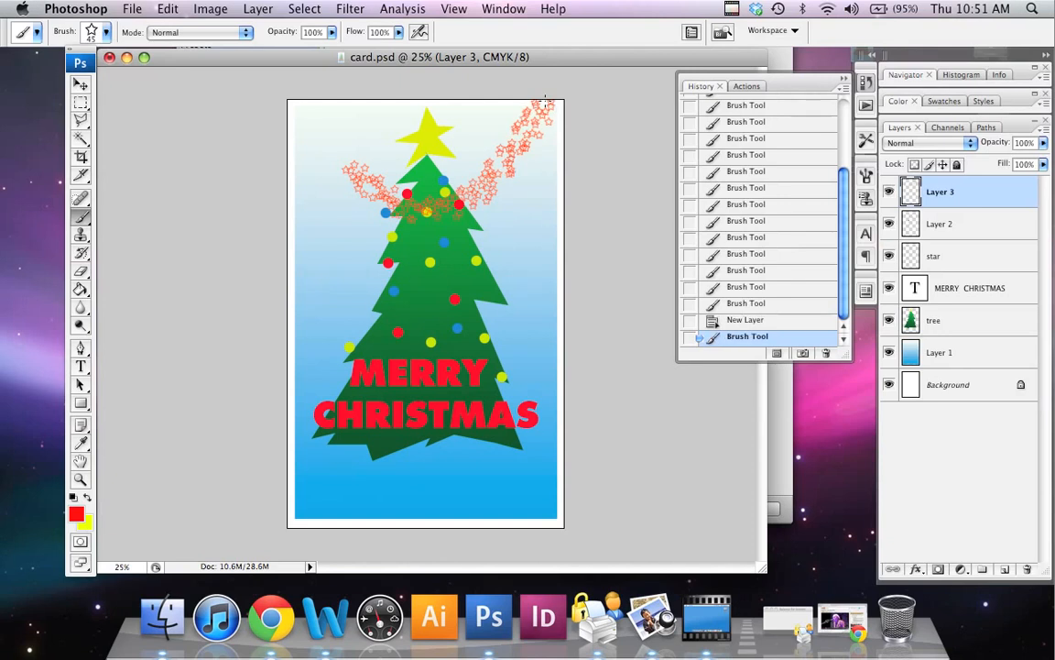
{"action": "key", "text": "super+z"}
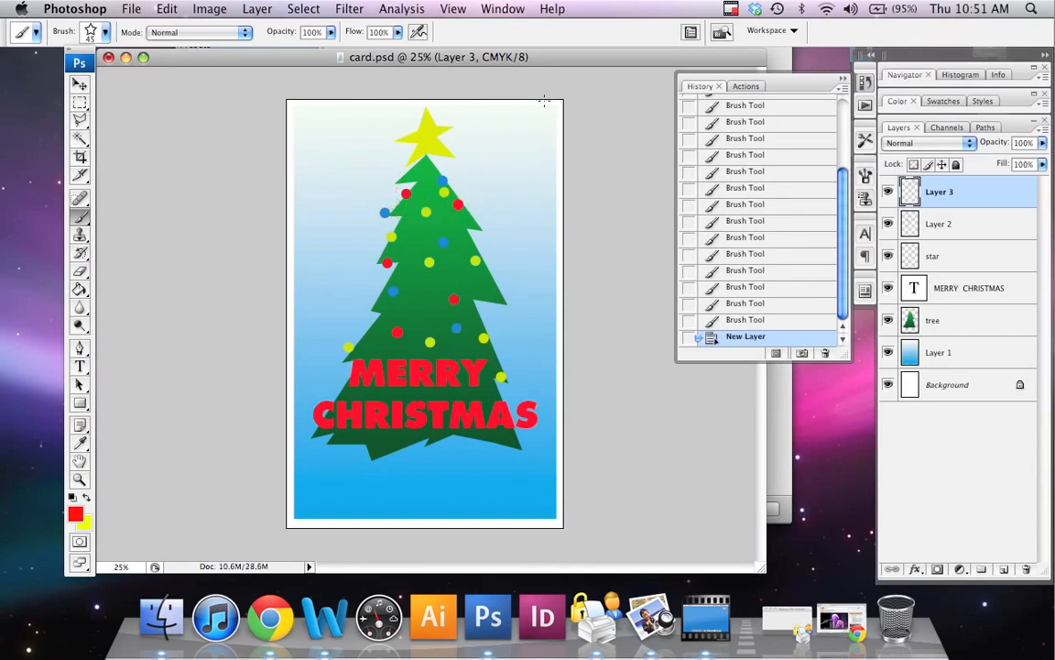
Enable Shape Dynamics for the star brush with 17% minimum diameter, 12% angle jitter and 21% roundness jitter.
{"action": "left_click", "coordinate": [691, 33]}
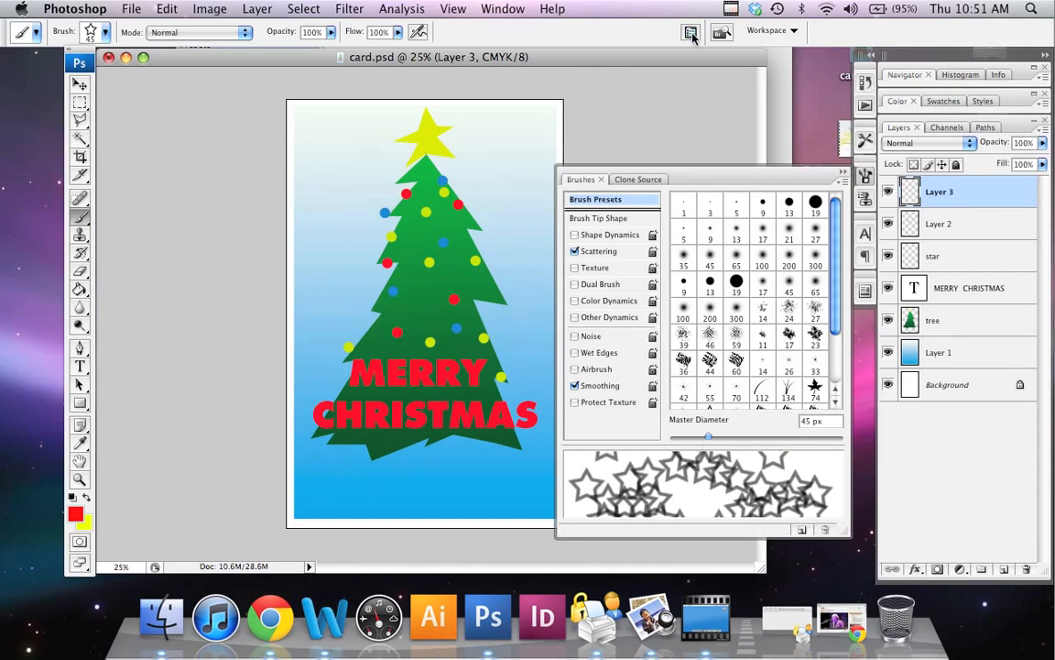
{"action": "left_click", "coordinate": [605, 234]}
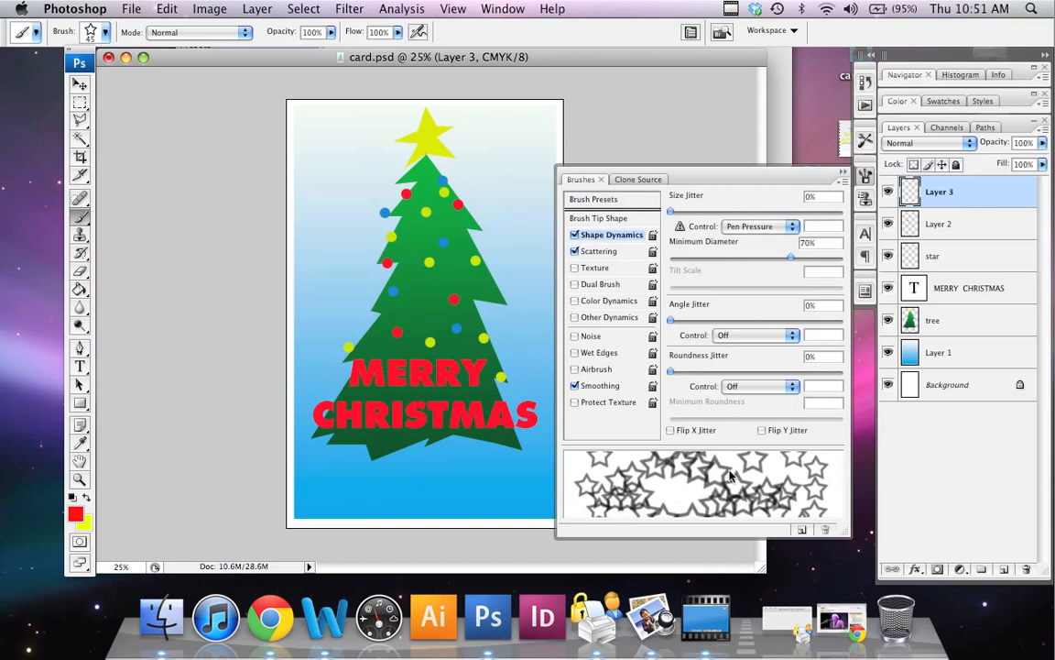
{"action": "left_click_drag", "start_coordinate": [795, 260], "coordinate": [768, 258]}
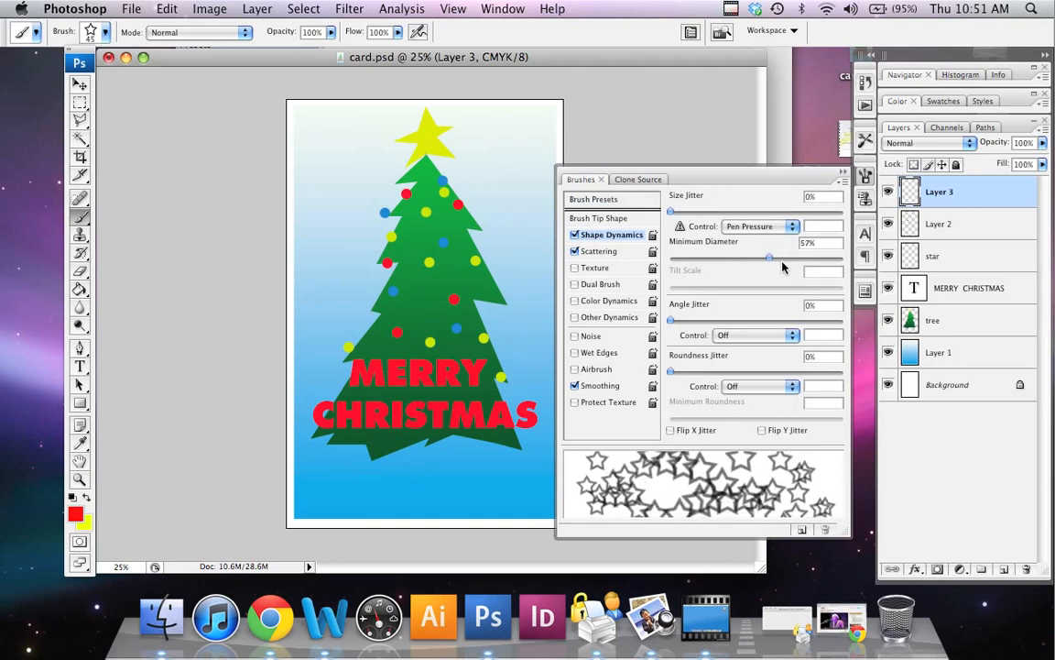
{"action": "mouse_move", "coordinate": [769, 257]}
{"action": "left_mouse_down"}
{"action": "mouse_move", "coordinate": [721, 261]}
{"action": "mouse_move", "coordinate": [629, 240]}
{"action": "mouse_move", "coordinate": [652, 272]}
{"action": "mouse_move", "coordinate": [699, 260]}
{"action": "left_mouse_up"}
{"action": "left_click_drag", "start_coordinate": [671, 320], "coordinate": [693, 320]}
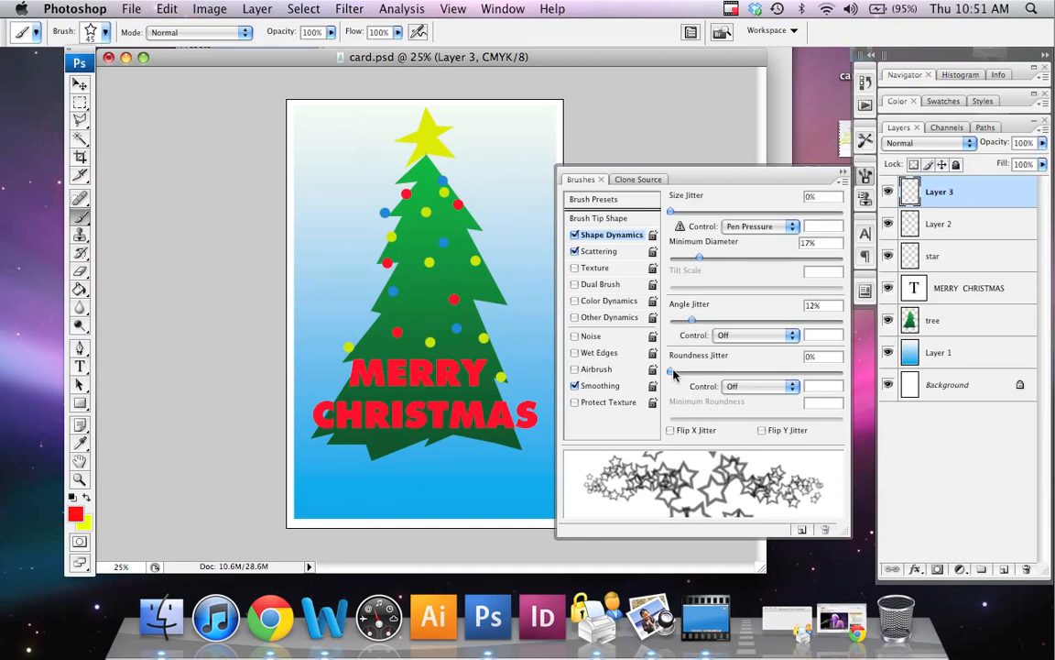
{"action": "left_click_drag", "start_coordinate": [672, 373], "coordinate": [705, 373]}
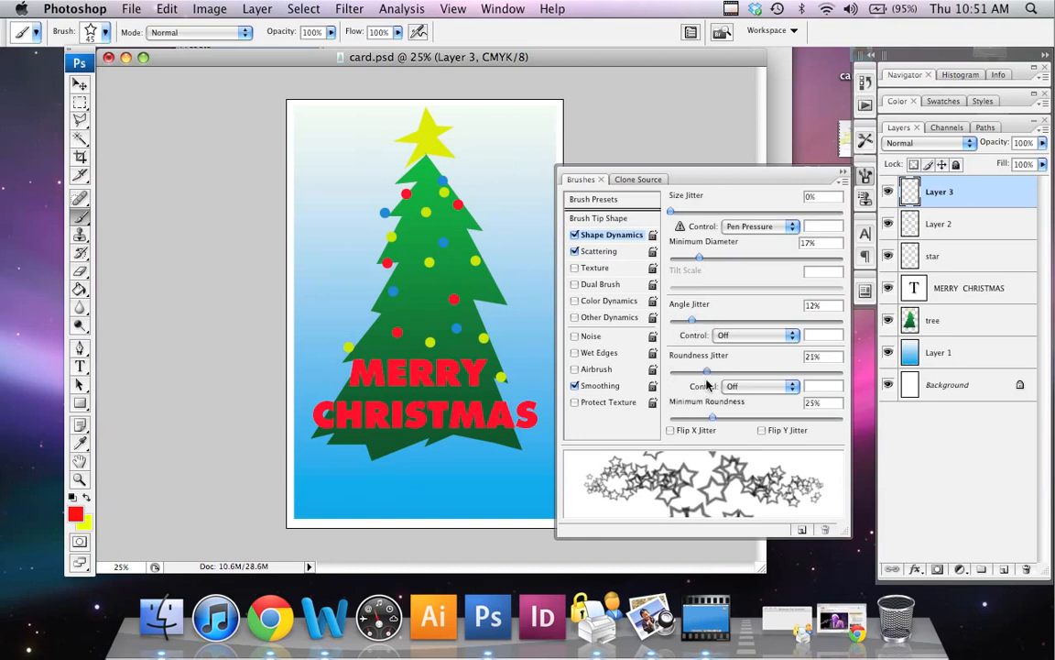
{"action": "mouse_move", "coordinate": [671, 213]}
{"action": "left_mouse_down"}
{"action": "mouse_move", "coordinate": [696, 215]}
{"action": "mouse_move", "coordinate": [666, 221]}
{"action": "left_mouse_up"}
Set the star brush's scattering to 344% scatter with a count of 1 and 11% count jitter.
{"action": "left_click", "coordinate": [599, 251]}
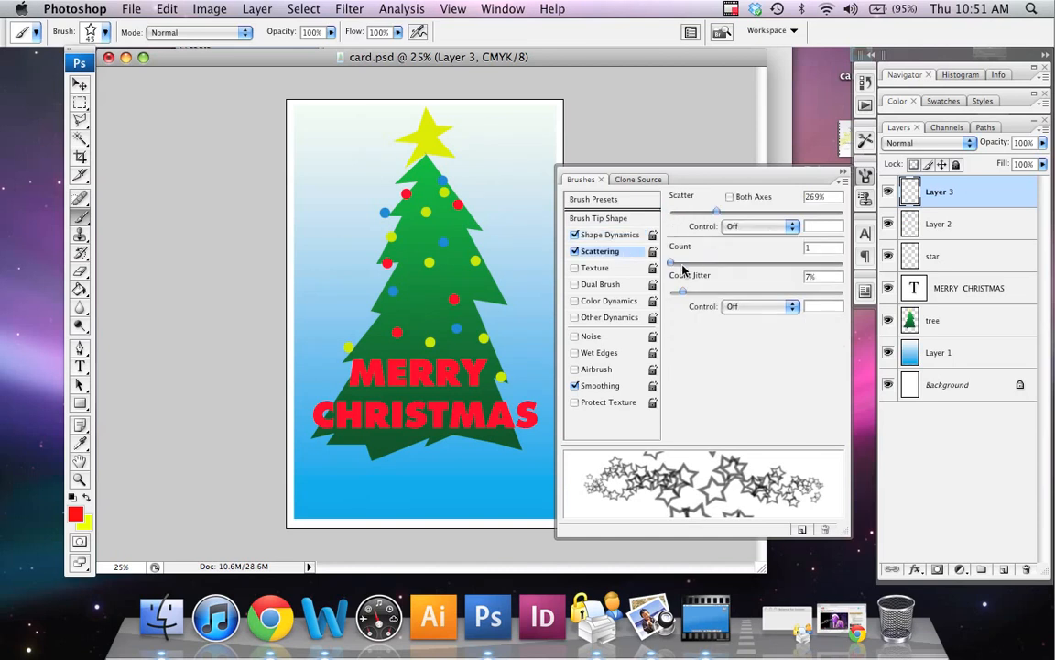
{"action": "mouse_move", "coordinate": [674, 265]}
{"action": "left_mouse_down"}
{"action": "mouse_move", "coordinate": [699, 266]}
{"action": "mouse_move", "coordinate": [674, 273]}
{"action": "mouse_move", "coordinate": [685, 297]}
{"action": "mouse_move", "coordinate": [731, 293]}
{"action": "mouse_move", "coordinate": [691, 293]}
{"action": "left_mouse_up"}
{"action": "left_click", "coordinate": [721, 306]}
{"action": "left_click", "coordinate": [722, 306]}
{"action": "left_click_drag", "start_coordinate": [720, 214], "coordinate": [730, 245]}
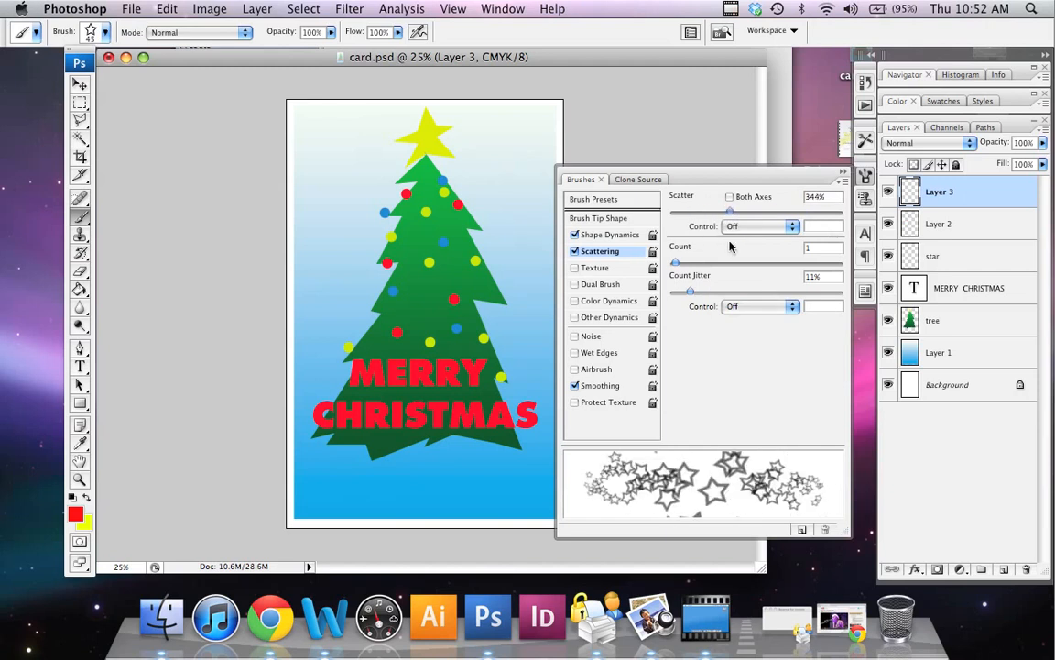
Enable Color Dynamics for the star brush, set the hue jitter to 76% and lower the saturation jitter below 20%.
{"action": "left_click", "coordinate": [593, 302]}
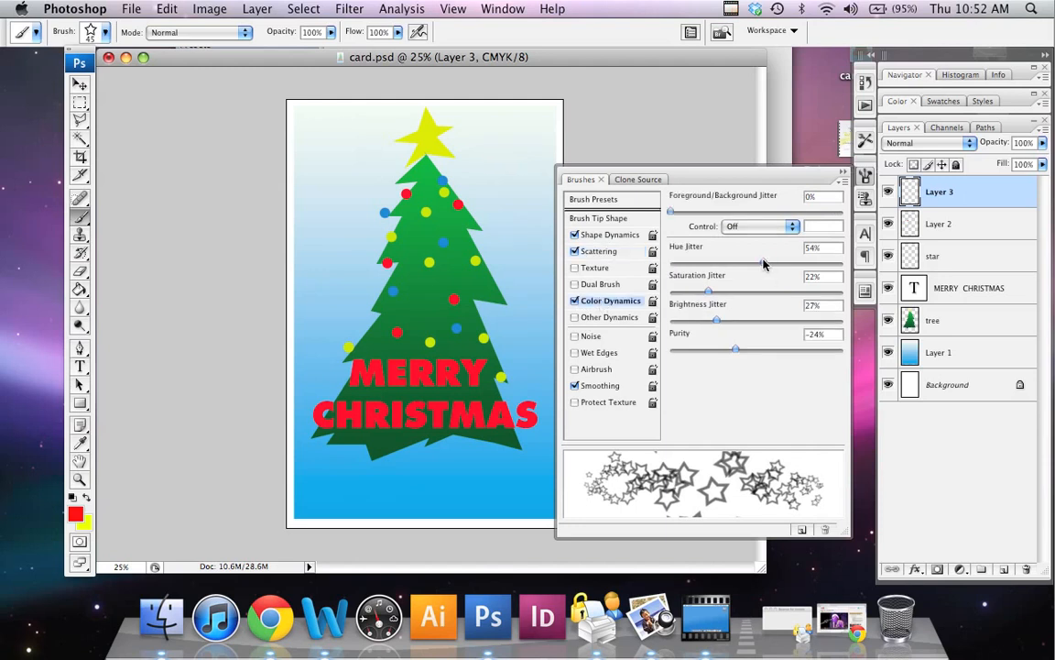
{"action": "left_click_drag", "start_coordinate": [764, 264], "coordinate": [800, 266]}
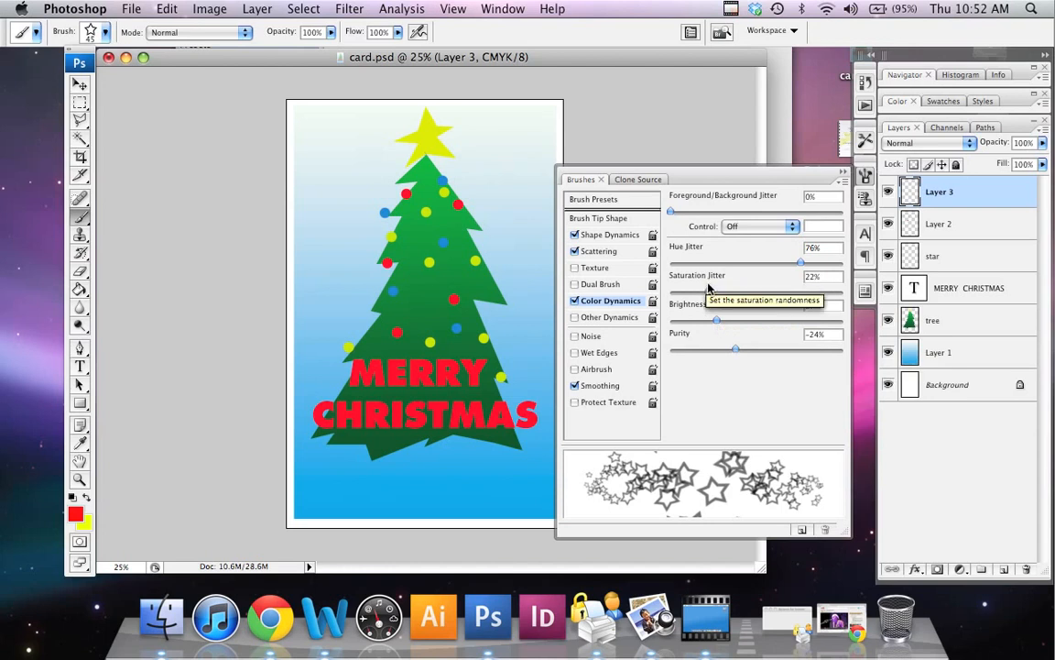
{"action": "mouse_move", "coordinate": [708, 290]}
{"action": "left_mouse_down"}
{"action": "mouse_move", "coordinate": [724, 291]}
{"action": "mouse_move", "coordinate": [704, 290]}
{"action": "left_mouse_up"}
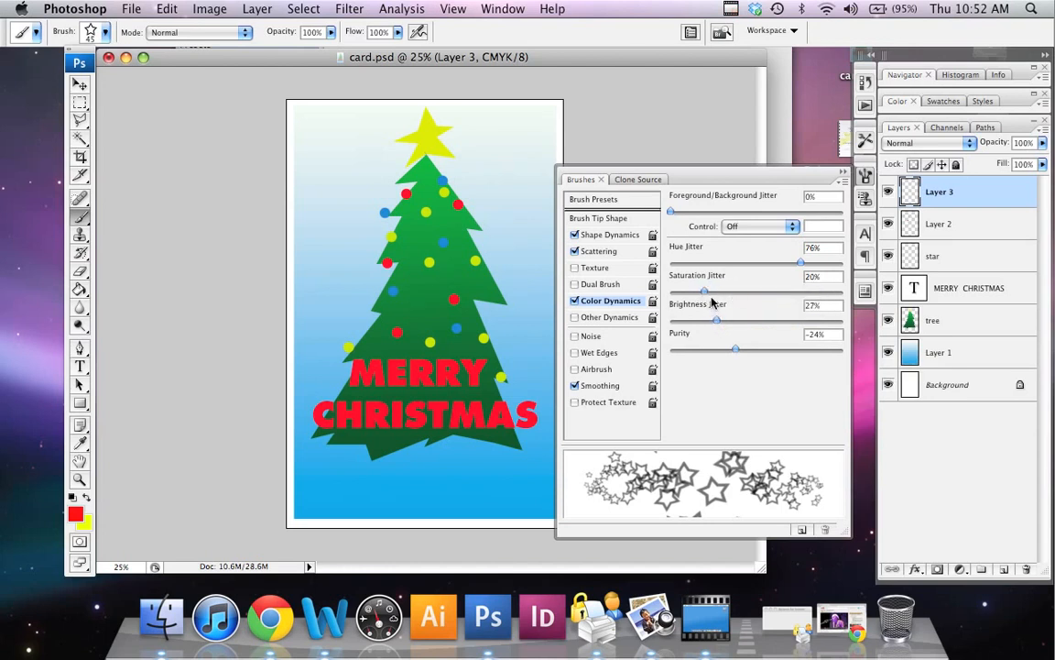
{"action": "left_click_drag", "start_coordinate": [704, 291], "coordinate": [677, 293]}
Try the Dual Brush option on the star brush, switch it off again and close the brush settings.
{"action": "left_click", "coordinate": [591, 287]}
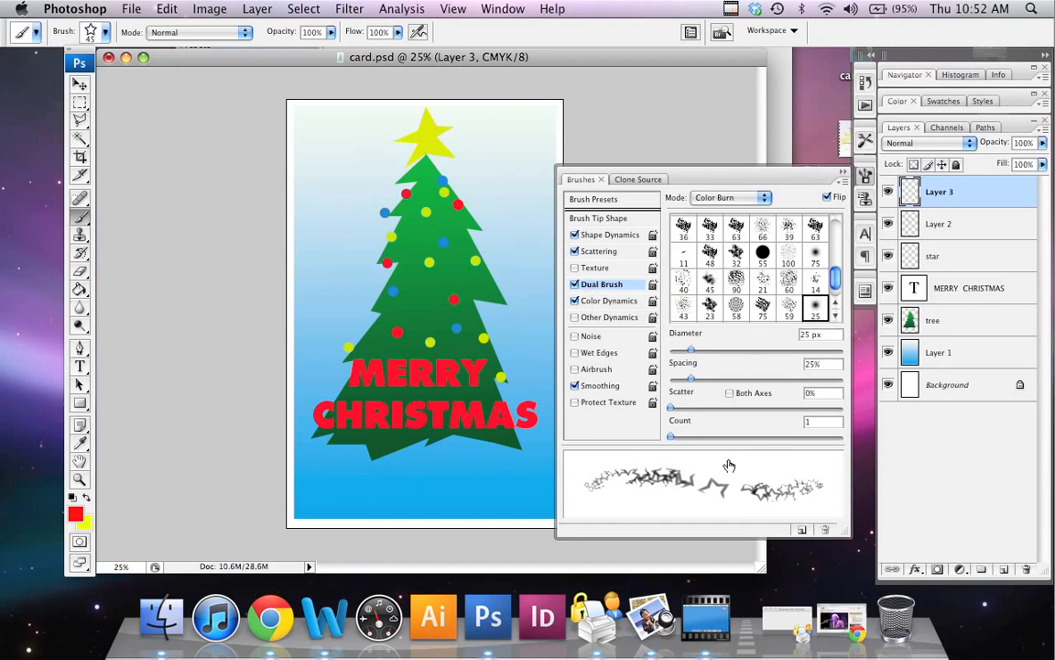
{"action": "left_click", "coordinate": [574, 284]}
{"action": "left_click", "coordinate": [574, 302]}
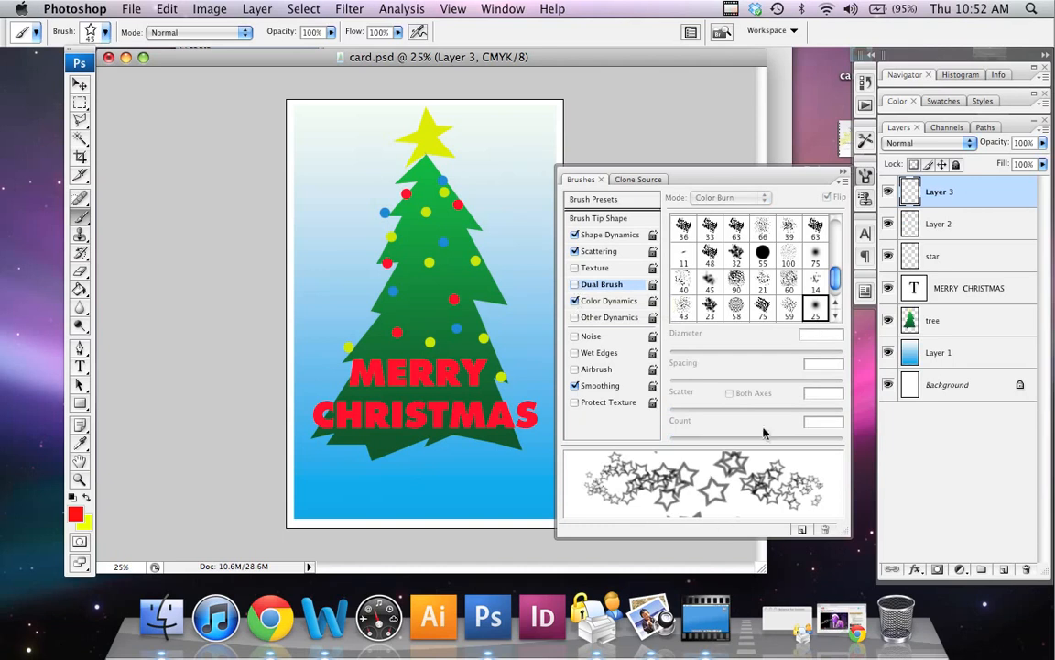
{"action": "key", "text": "F5"}
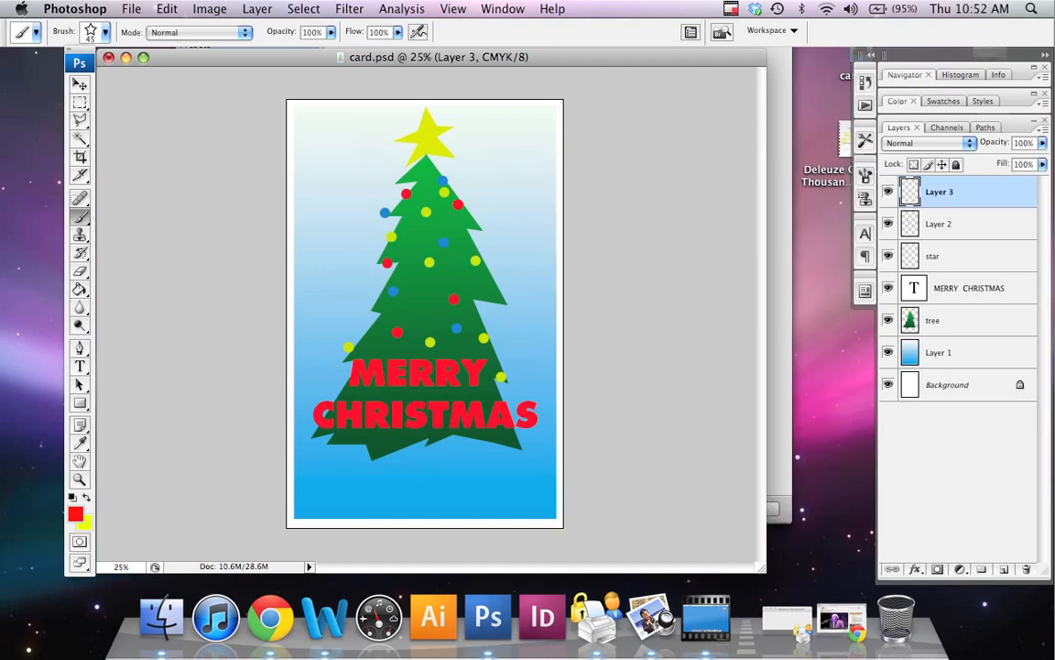
Paint a zigzag garland of multicoloured stars down the tree on Layer 3, enlarging the brush from 45 to 80 and finally 200 px.
{"action": "mouse_move", "coordinate": [380, 175]}
{"action": "left_mouse_down"}
{"action": "mouse_move", "coordinate": [427, 229]}
{"action": "mouse_move", "coordinate": [499, 209]}
{"action": "left_mouse_up"}
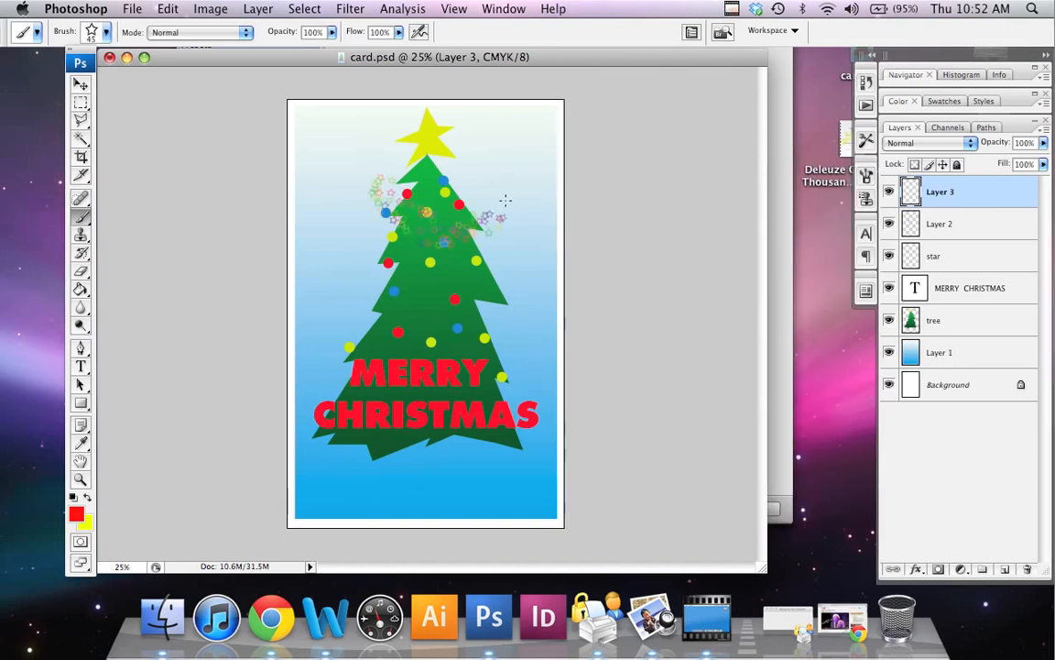
{"action": "key", "text": "bracketright"}
{"action": "key", "text": "bracketright"}
{"action": "key", "text": "bracketright"}
{"action": "mouse_move", "coordinate": [512, 227]}
{"action": "left_mouse_down"}
{"action": "mouse_move", "coordinate": [479, 275]}
{"action": "mouse_move", "coordinate": [375, 286]}
{"action": "left_mouse_up"}
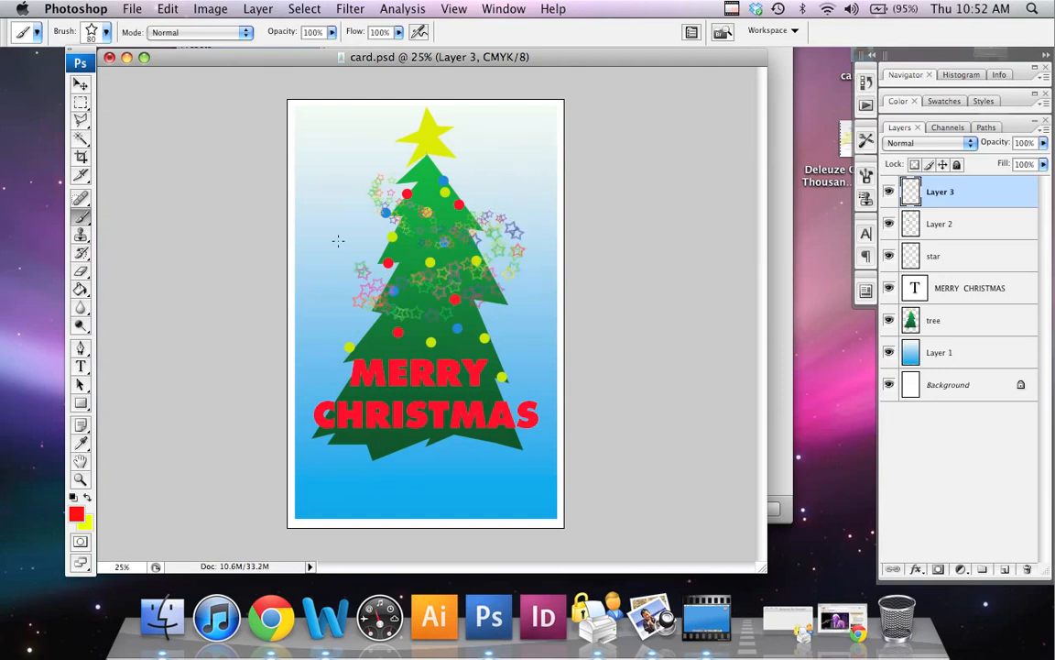
{"action": "mouse_move", "coordinate": [349, 295]}
{"action": "left_mouse_down"}
{"action": "mouse_move", "coordinate": [346, 356]}
{"action": "mouse_move", "coordinate": [463, 376]}
{"action": "left_mouse_up"}
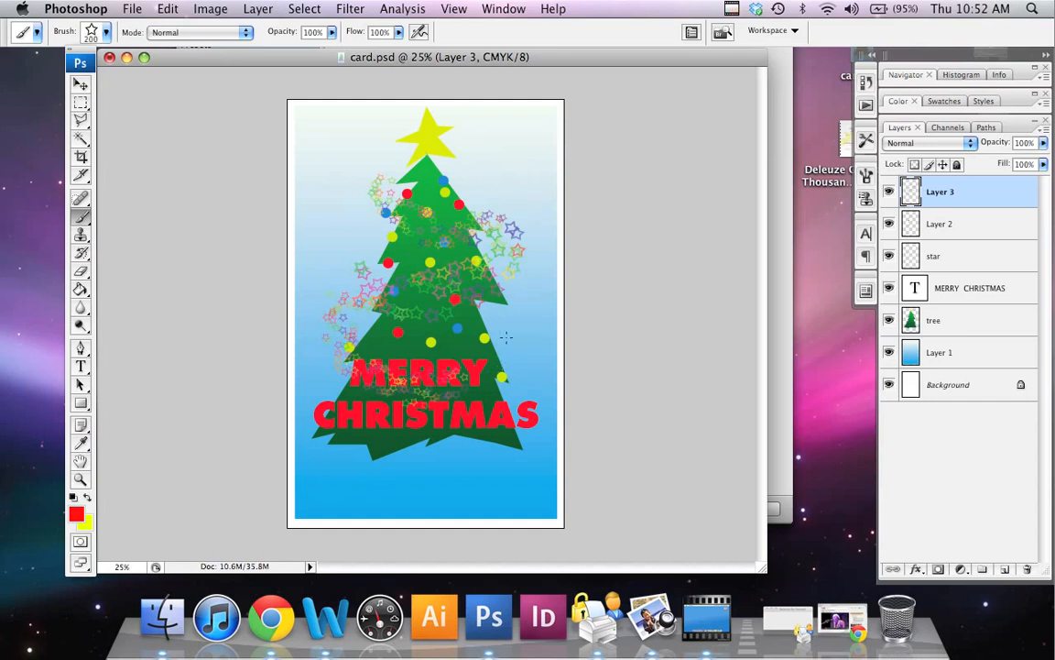
{"action": "mouse_move", "coordinate": [516, 347]}
{"action": "left_mouse_down"}
{"action": "mouse_move", "coordinate": [435, 467]}
{"action": "mouse_move", "coordinate": [270, 396]}
{"action": "left_mouse_up"}
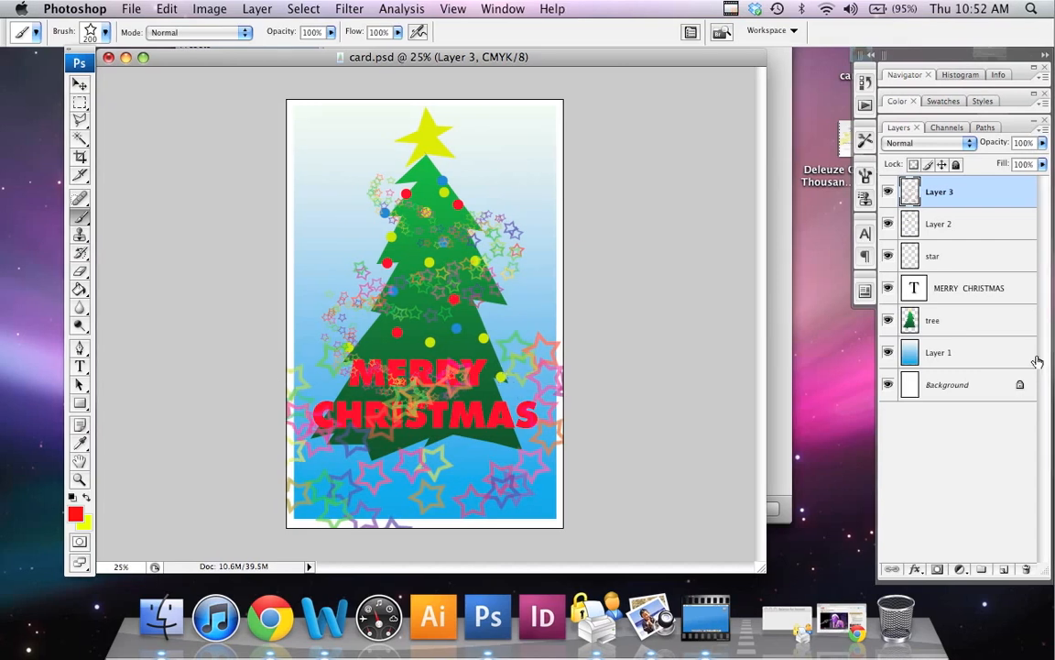
Bring the MERRY CHRISTMAS text layer to the top of the layer stack and shift the text slightly right and down.
{"action": "left_click", "coordinate": [888, 193]}
{"action": "left_click", "coordinate": [887, 193]}
{"action": "left_click_drag", "start_coordinate": [1014, 288], "coordinate": [1013, 187]}
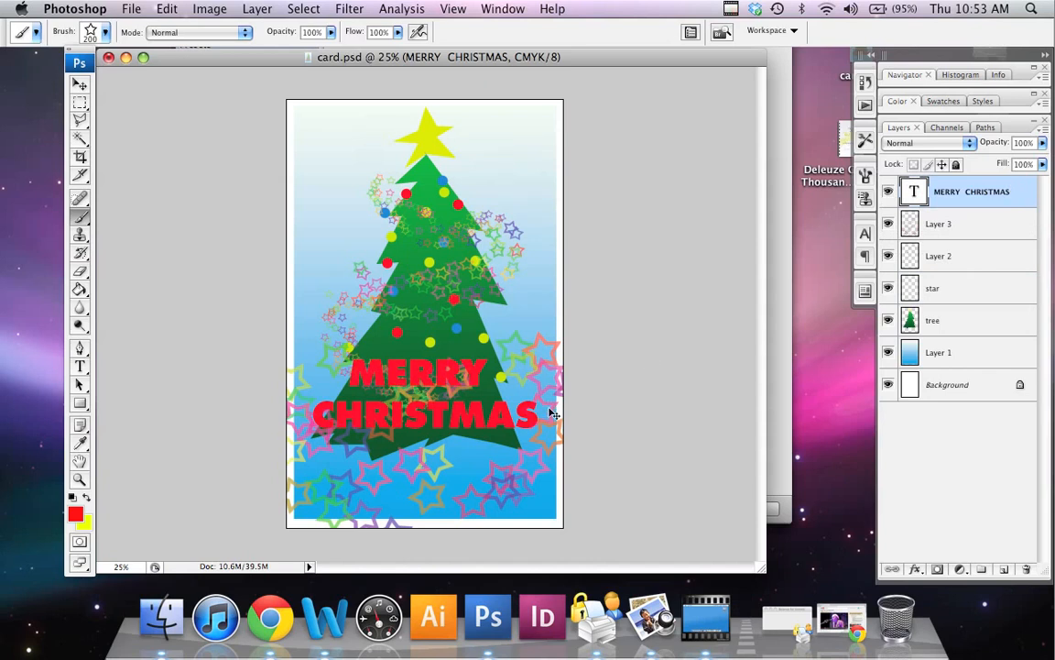
{"action": "key", "text": "v"}
{"action": "left_click_drag", "start_coordinate": [483, 396], "coordinate": [449, 396]}
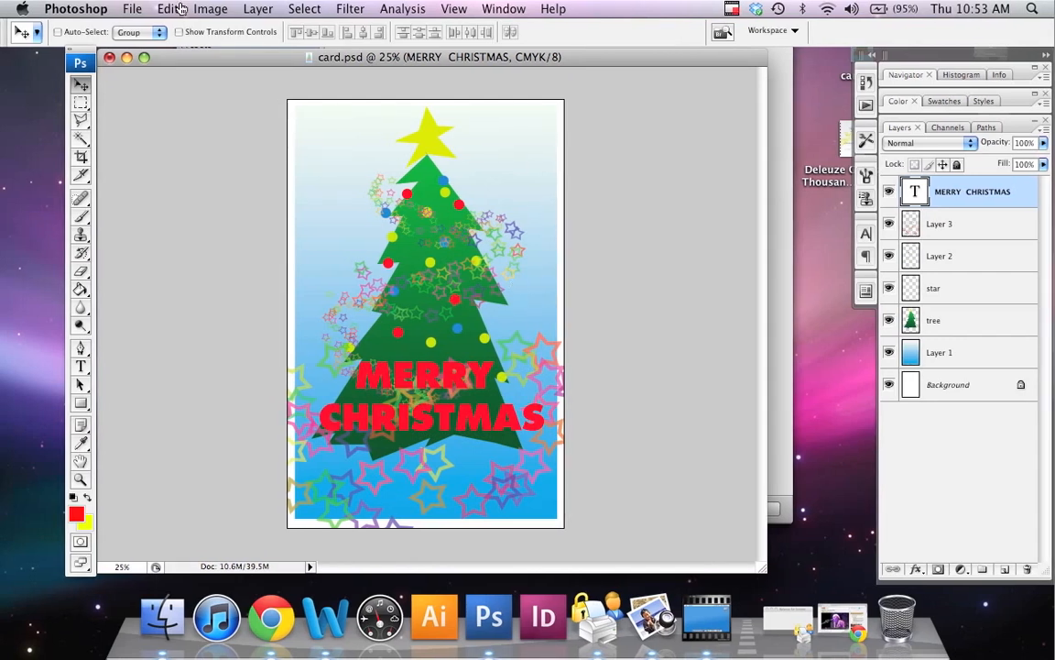
Reopen CHRISTMAS CARD 3.psd to examine its curved MERRY CHRISTMAS lettering, and return to card.psd.
{"action": "mouse_move", "coordinate": [1, 1]}
{"action": "left_click", "coordinate": [137, 178]}
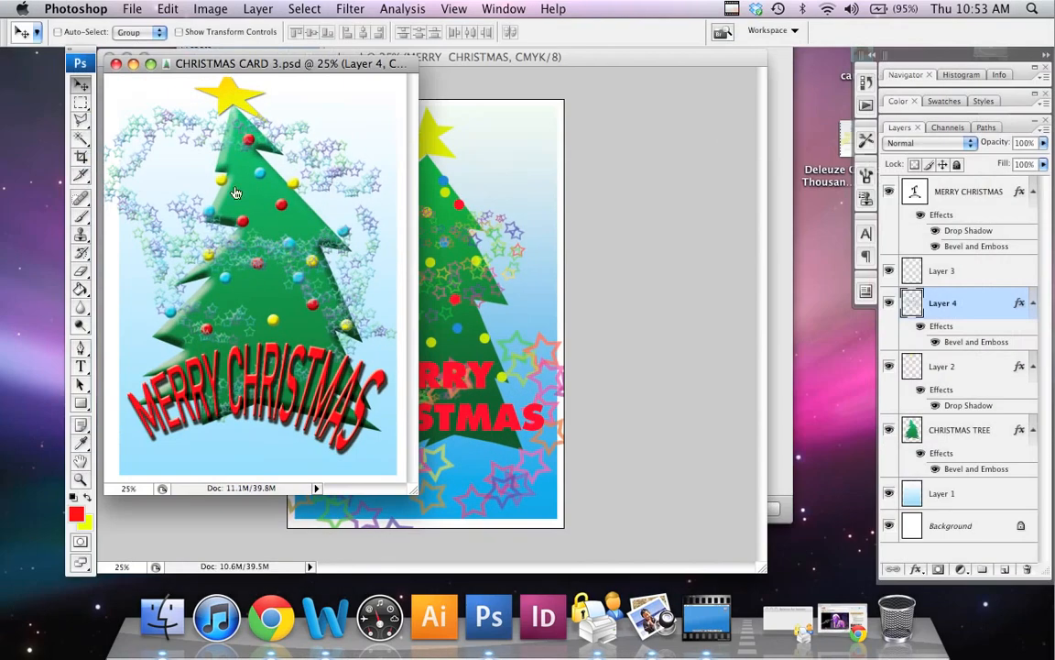
{"action": "mouse_move", "coordinate": [1, 1]}
{"action": "left_click", "coordinate": [377, 394]}
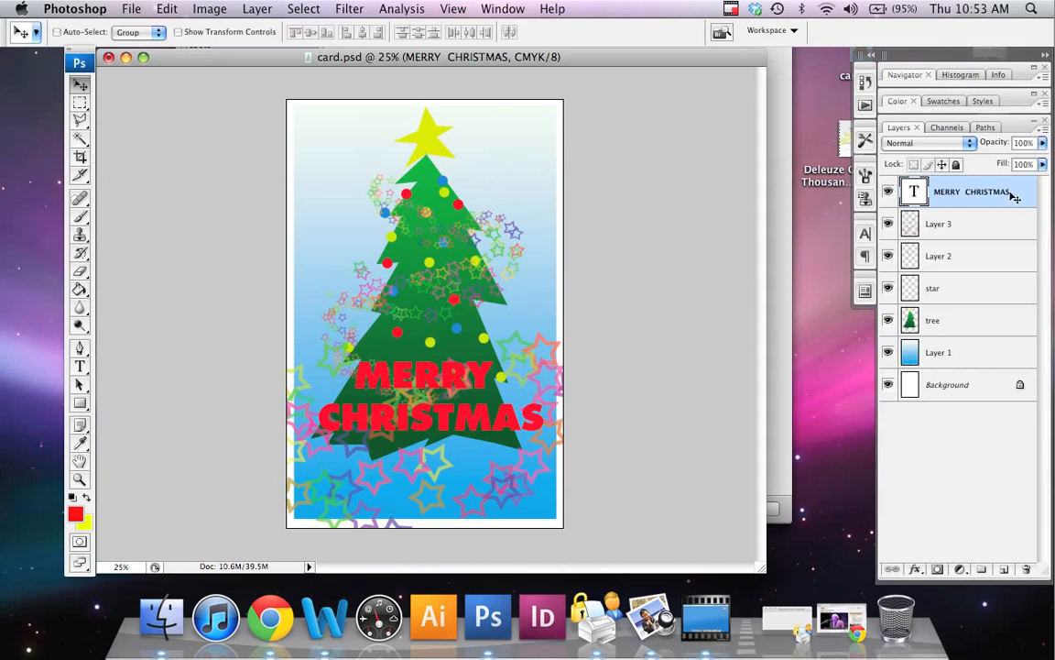
Stretch the MERRY CHRISTMAS text to about 124.6% height and make it slightly wider with Free Transform.
{"action": "left_click", "coordinate": [169, 11]}
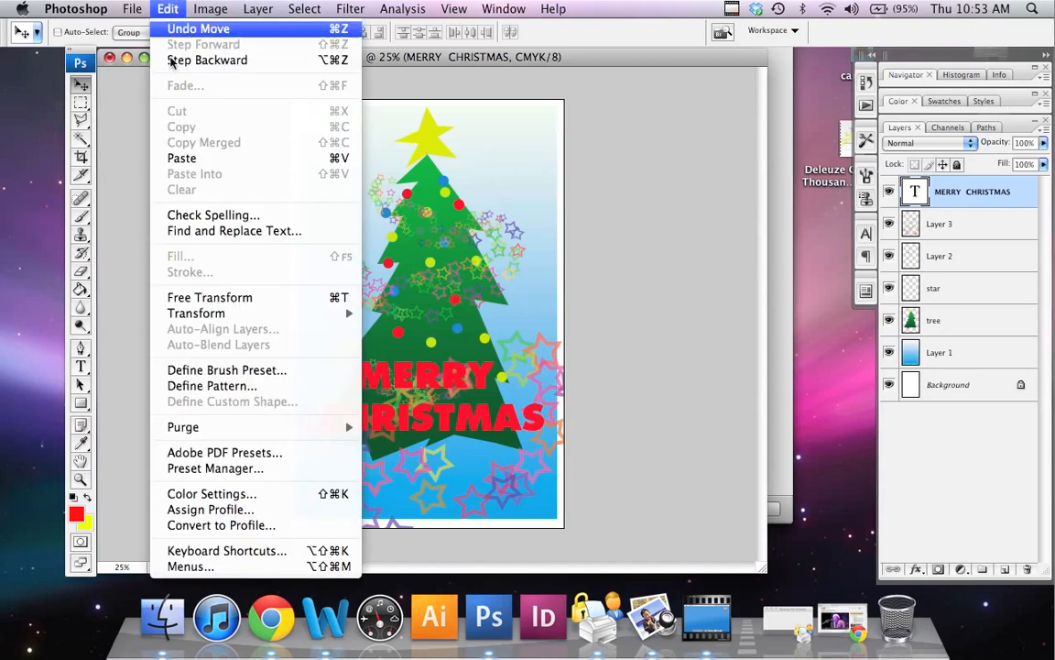
{"action": "left_click", "coordinate": [186, 298]}
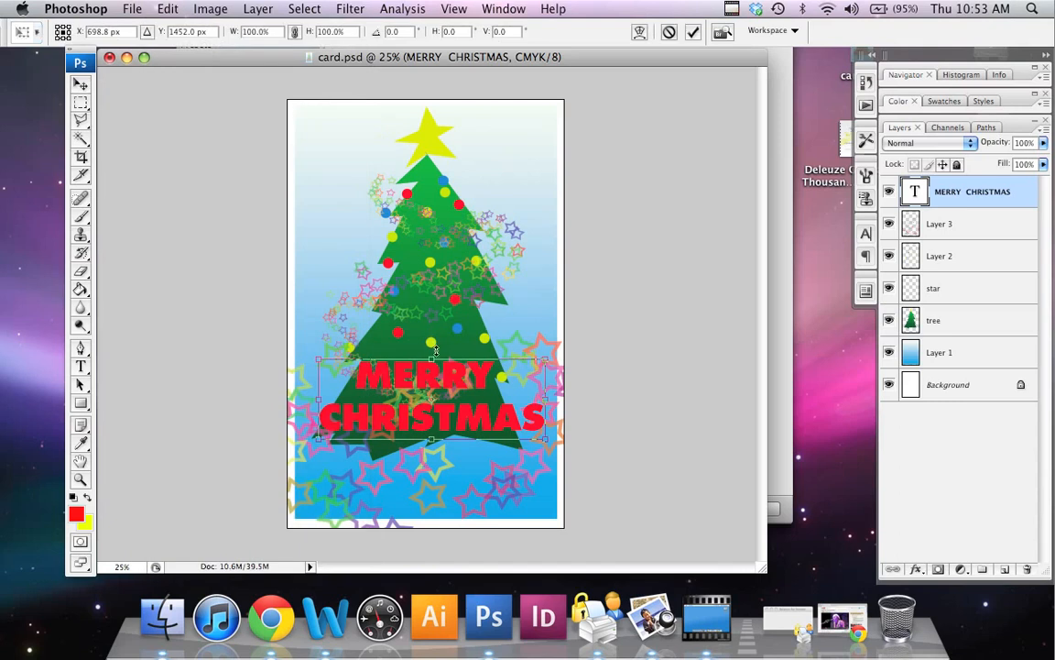
{"action": "left_click_drag", "start_coordinate": [438, 362], "coordinate": [435, 341]}
{"action": "left_click_drag", "start_coordinate": [442, 407], "coordinate": [451, 413]}
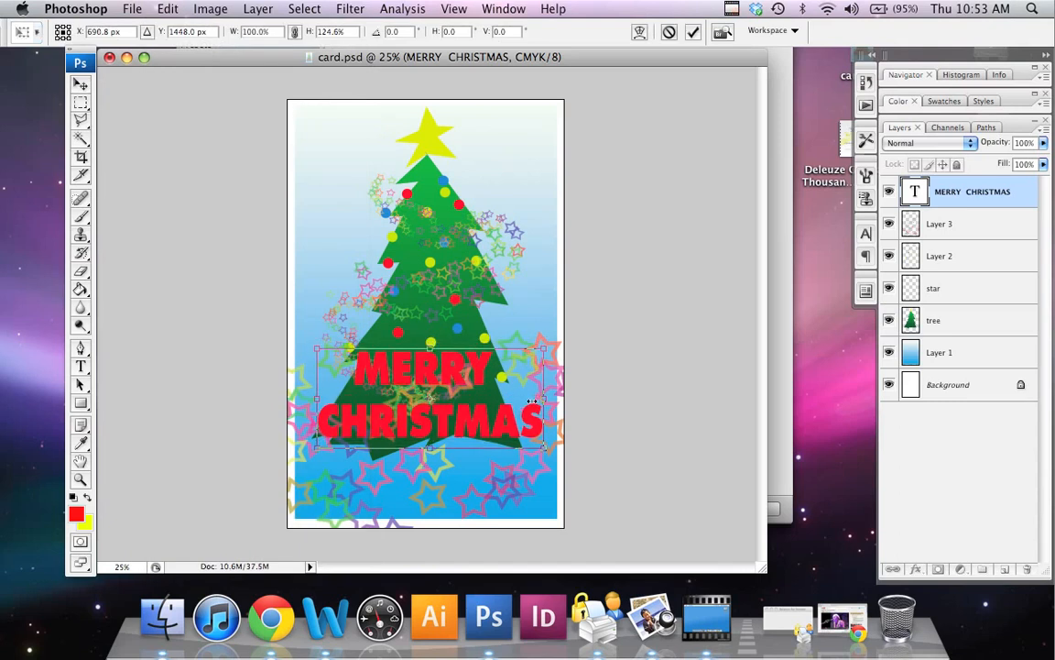
{"action": "key", "text": "Return"}
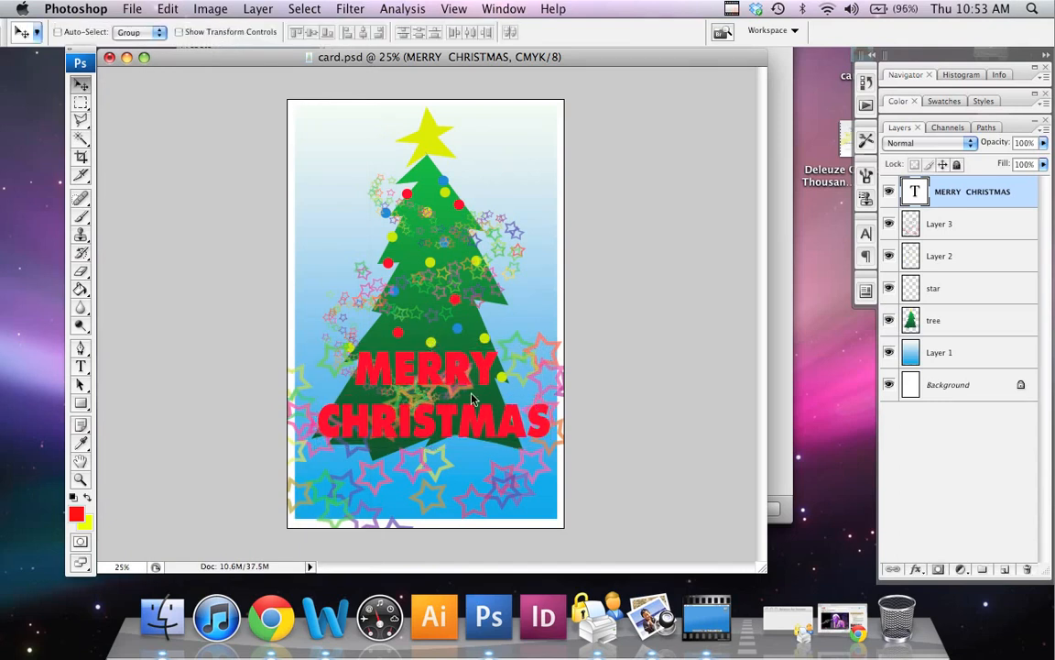
Try a Fish warp with 50% bend on the MERRY CHRISTMAS text, and undo it.
{"action": "left_click", "coordinate": [155, 8]}
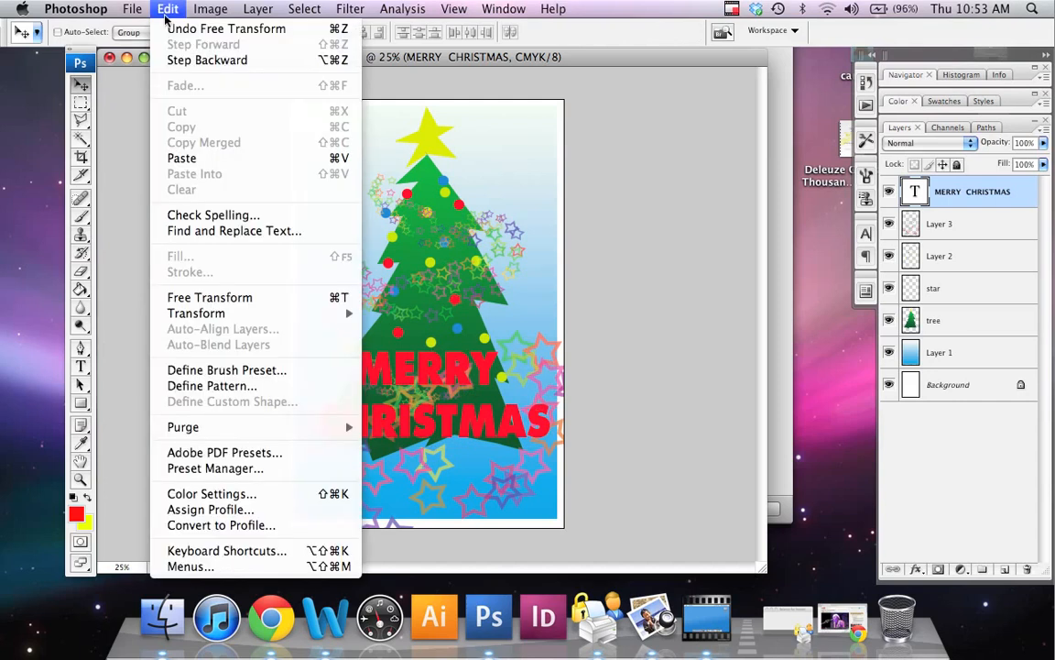
{"action": "mouse_move", "coordinate": [226, 316]}
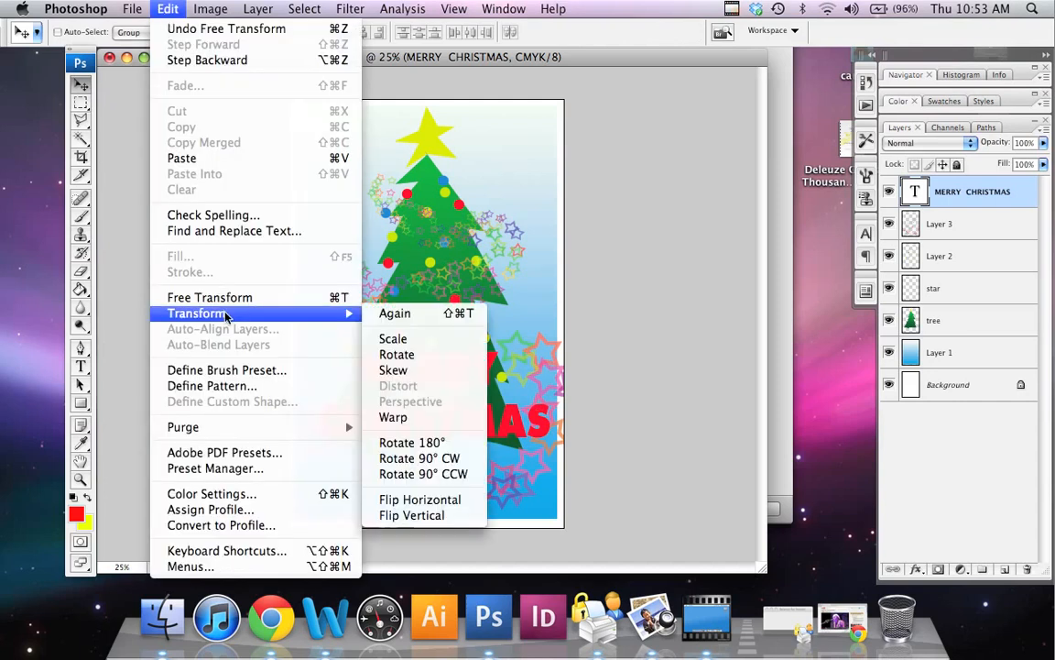
{"action": "left_click", "coordinate": [396, 416]}
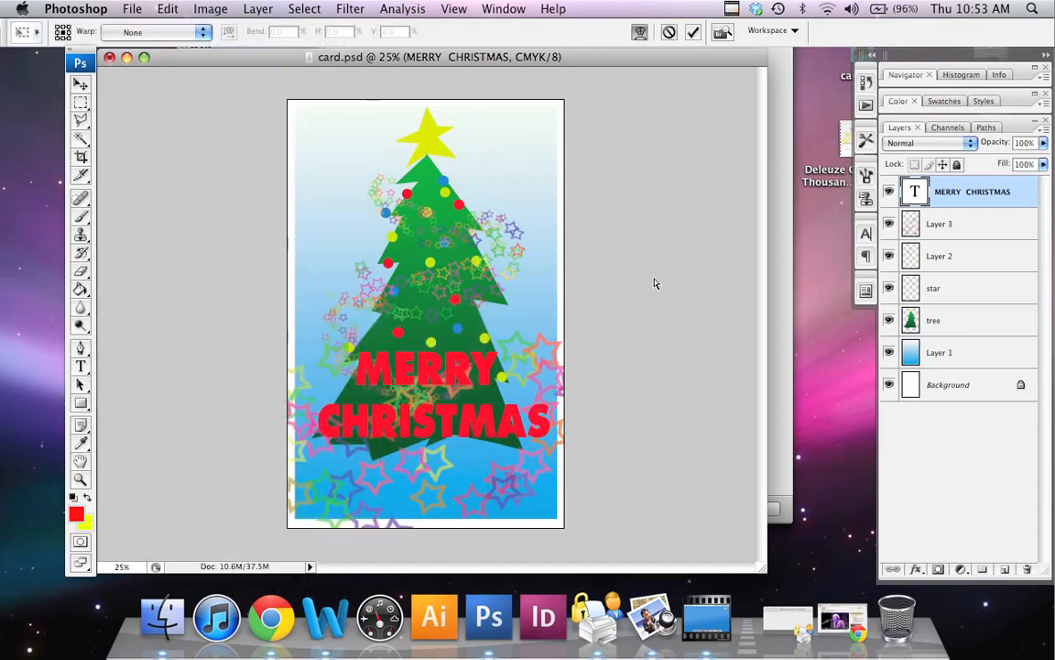
{"action": "left_click", "coordinate": [201, 34]}
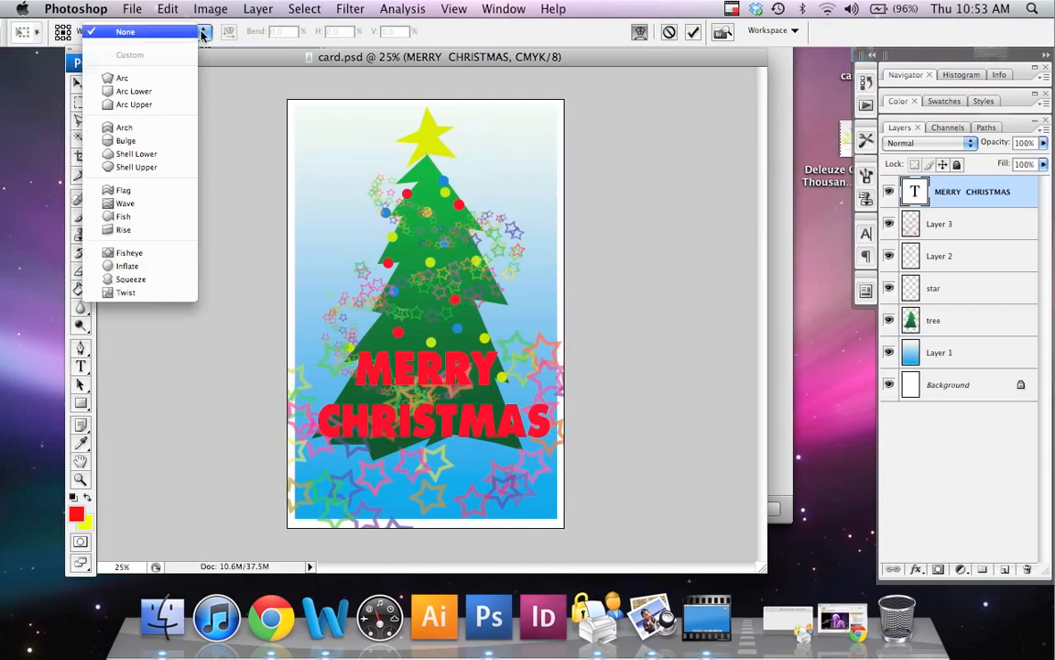
{"action": "left_click", "coordinate": [152, 217]}
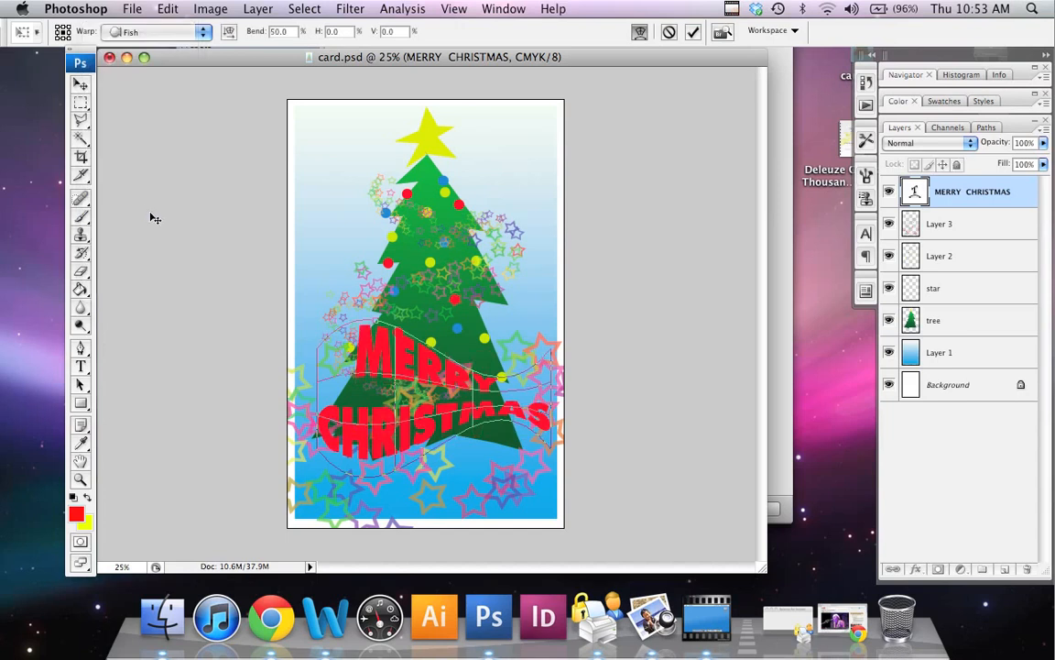
{"action": "key", "text": "Return"}
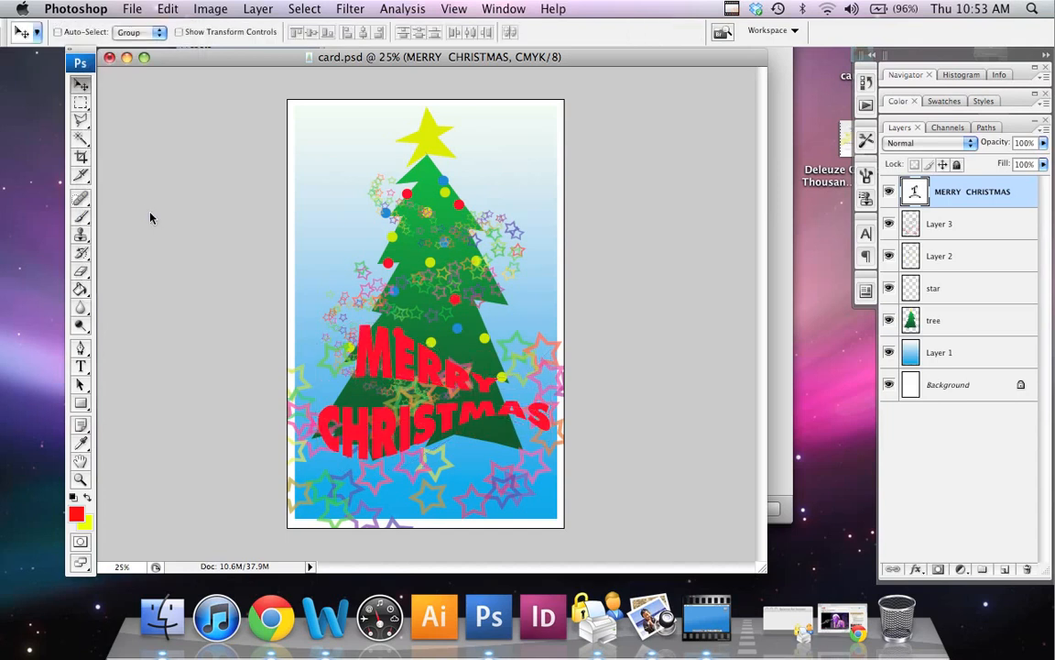
{"action": "key", "text": "super+z"}
Try a Twist warp with 50% bend on the MERRY CHRISTMAS text, and undo it.
{"action": "left_click", "coordinate": [163, 10]}
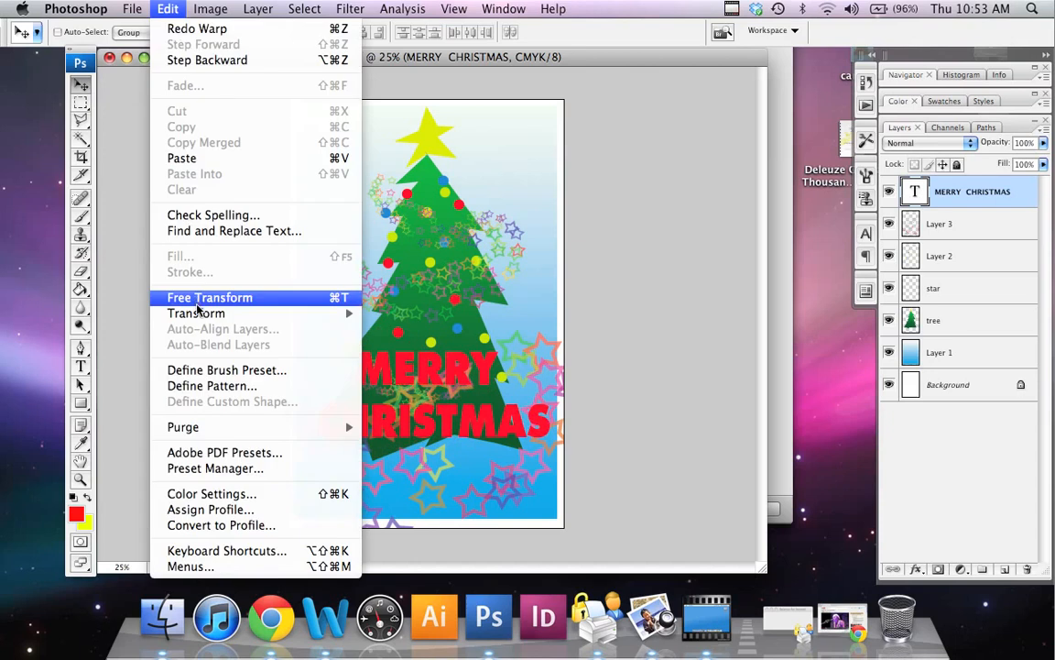
{"action": "mouse_move", "coordinate": [198, 314]}
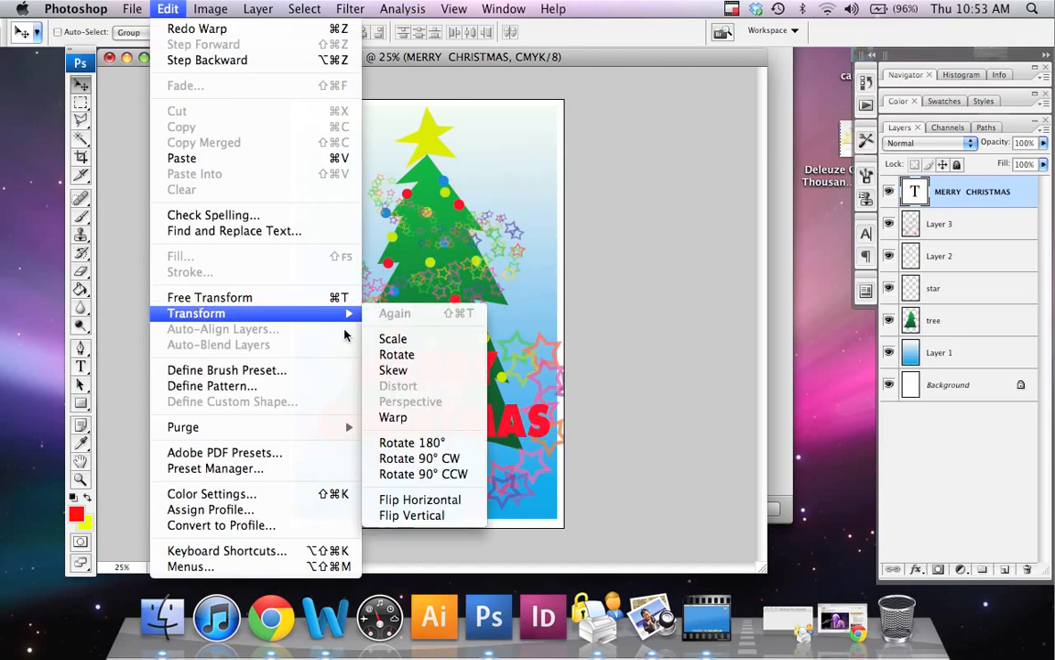
{"action": "left_click", "coordinate": [418, 418]}
{"action": "left_click", "coordinate": [205, 33]}
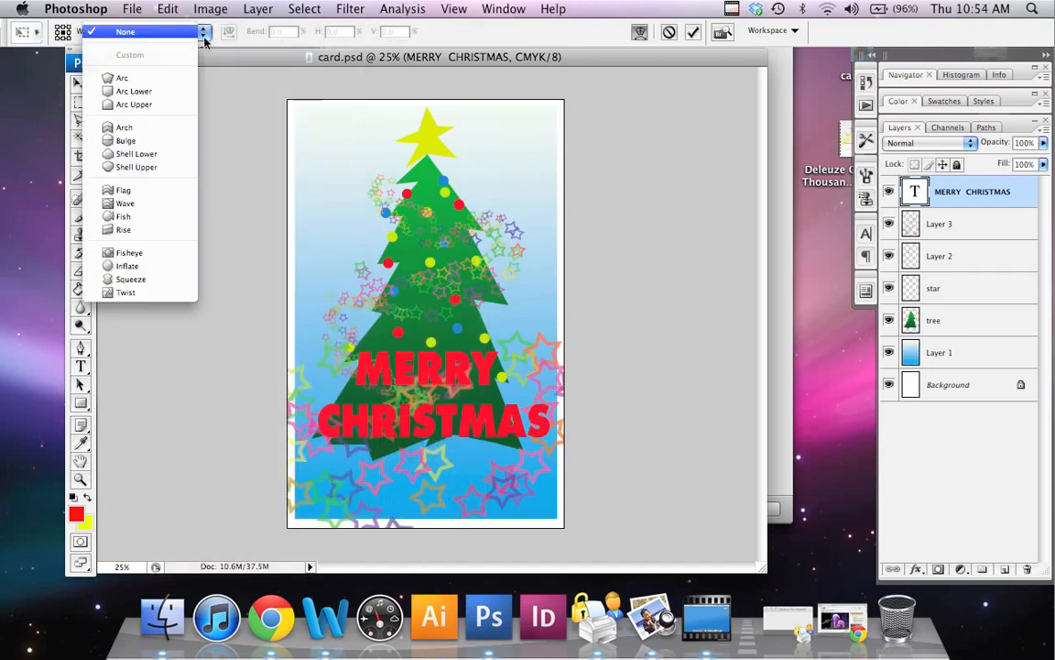
{"action": "left_click", "coordinate": [137, 292]}
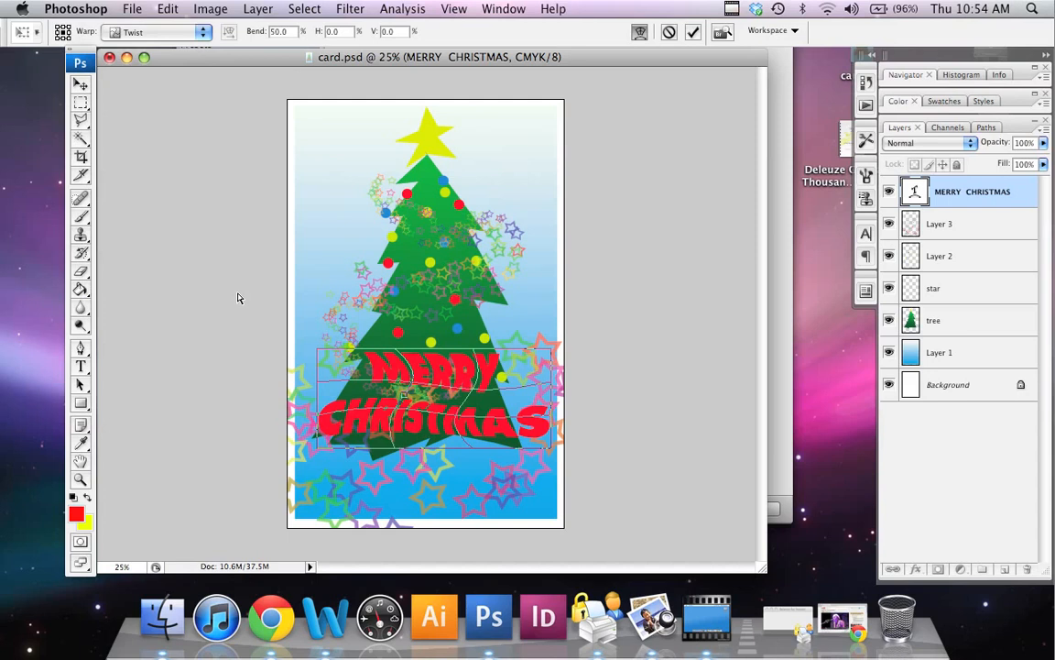
{"action": "key", "text": "Return"}
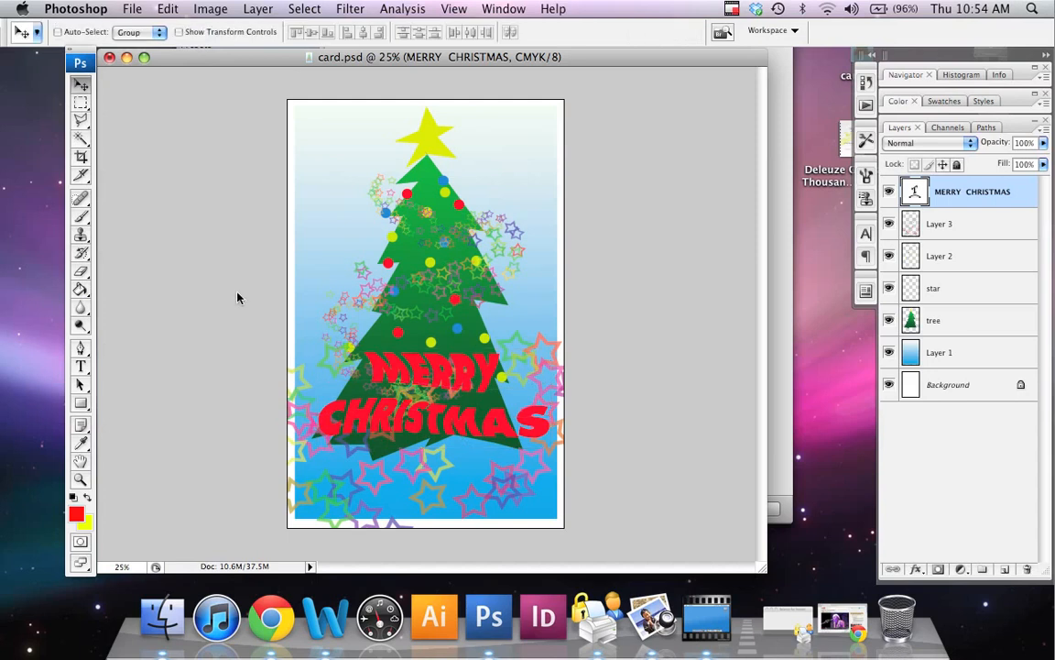
{"action": "key", "text": "super+z"}
Apply an Arc Lower warp with about 40.3% bend to the MERRY CHRISTMAS text and shift the text slightly up.
{"action": "left_click", "coordinate": [151, 7]}
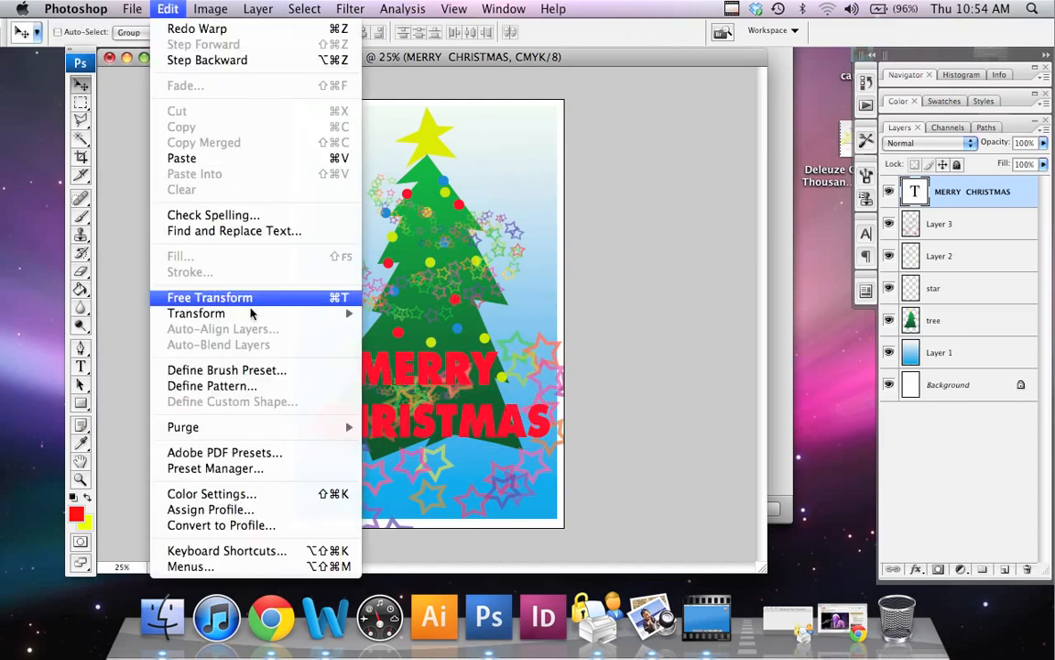
{"action": "mouse_move", "coordinate": [314, 313]}
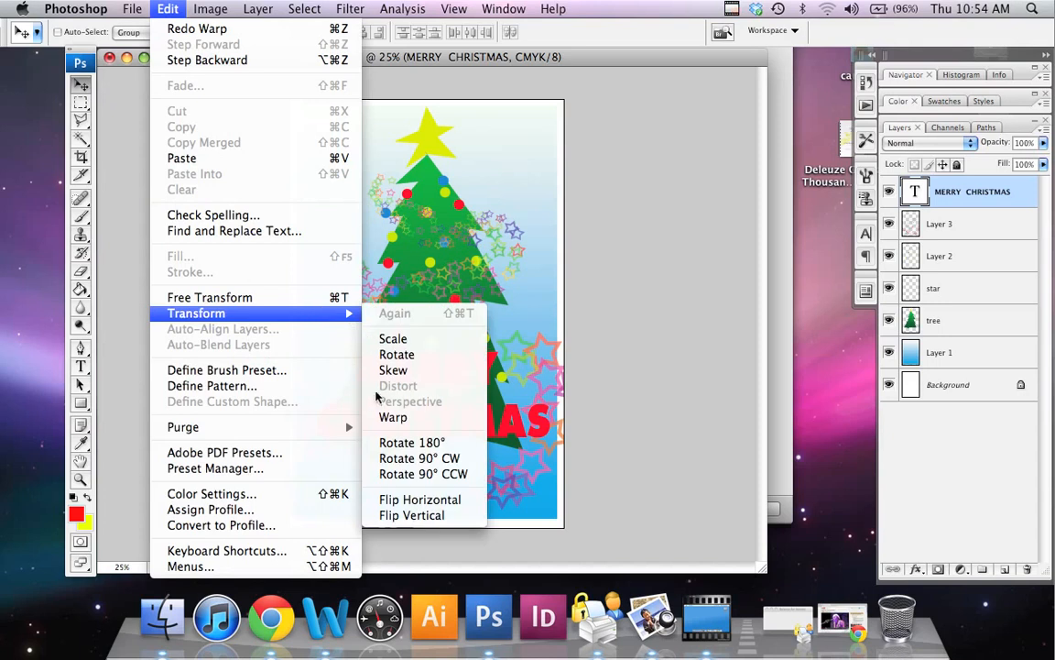
{"action": "left_click", "coordinate": [393, 418]}
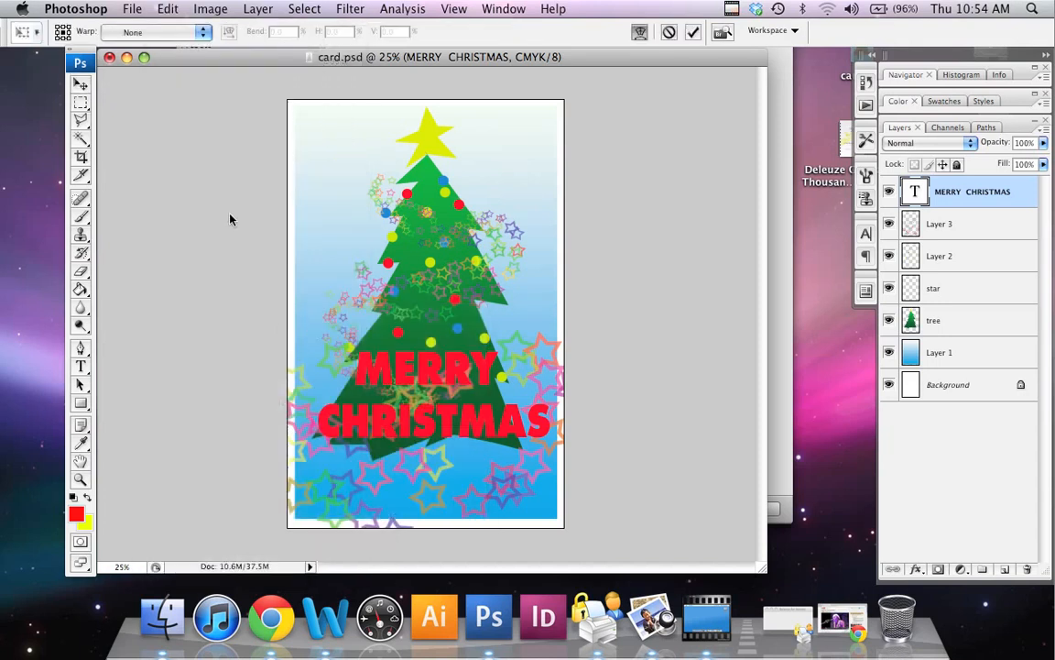
{"action": "left_click", "coordinate": [185, 32]}
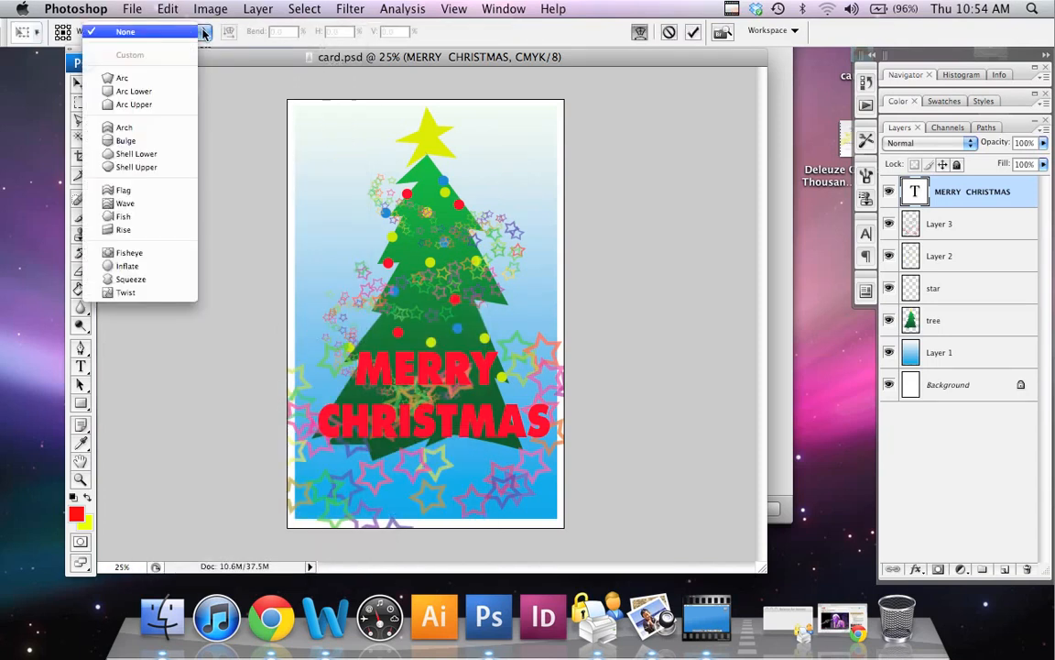
{"action": "left_click", "coordinate": [160, 89]}
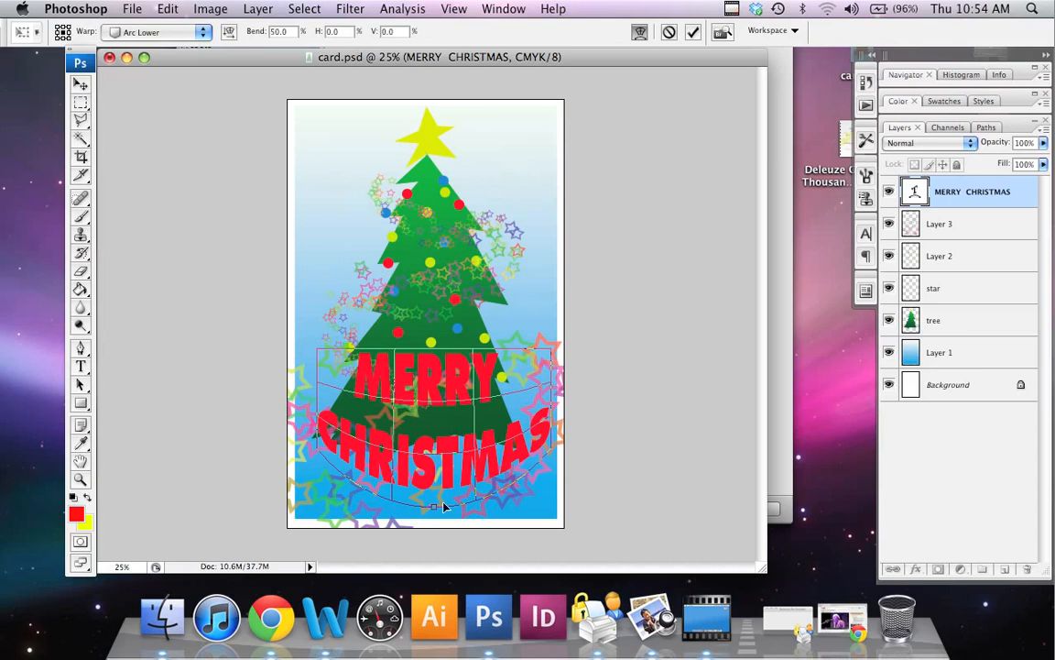
{"action": "left_click_drag", "start_coordinate": [435, 510], "coordinate": [515, 474]}
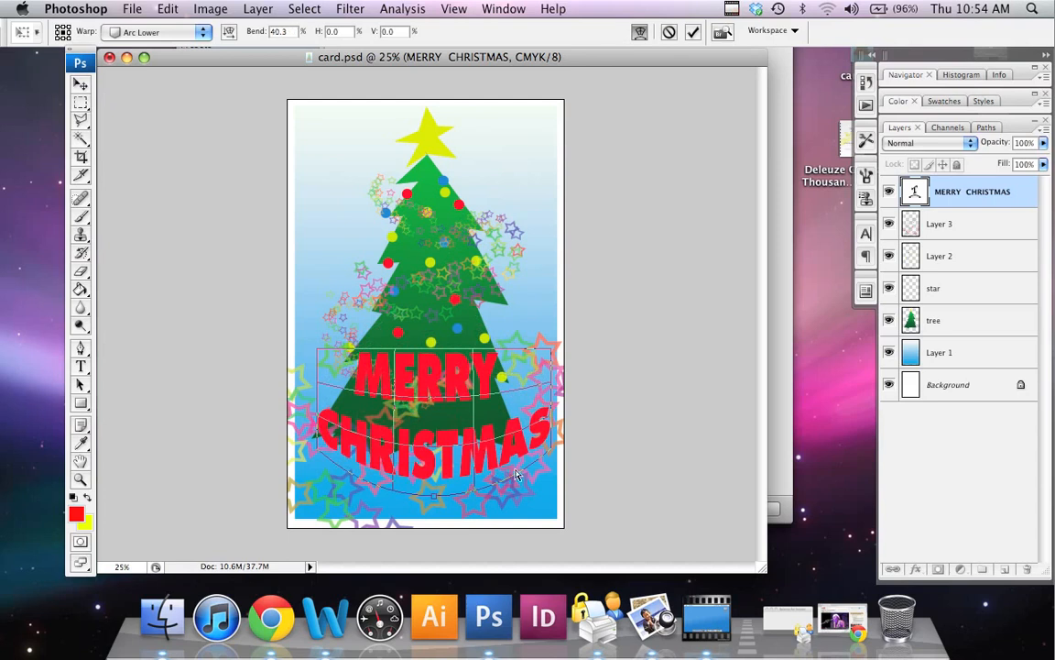
{"action": "mouse_move", "coordinate": [448, 390]}
{"action": "left_mouse_down"}
{"action": "mouse_move", "coordinate": [442, 369]}
{"action": "mouse_move", "coordinate": [448, 378]}
{"action": "left_mouse_up"}
{"action": "key", "text": "Return"}
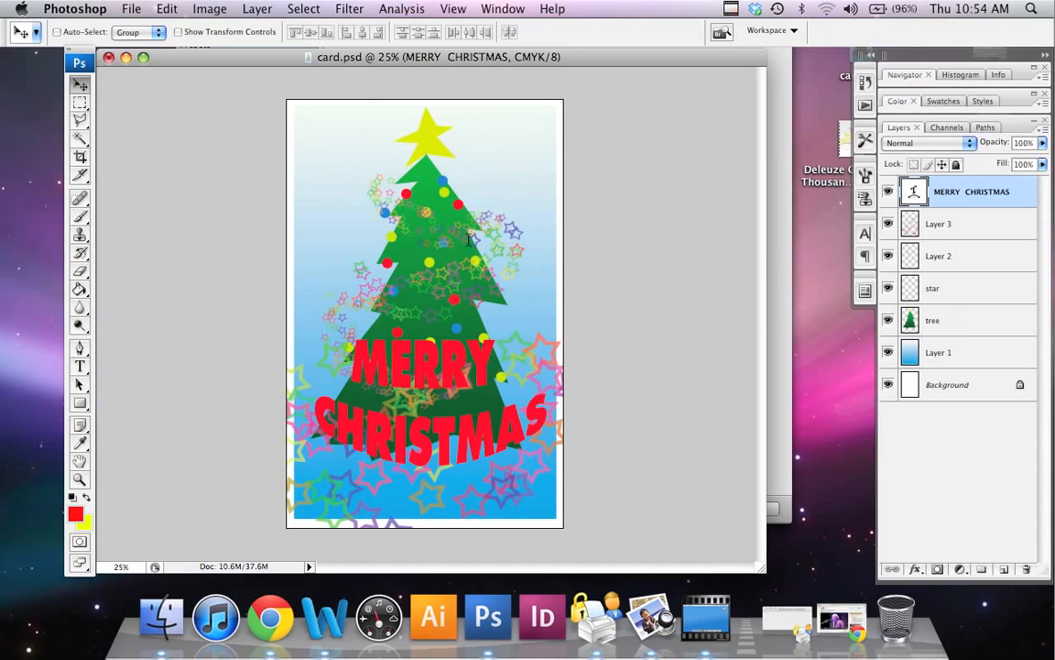
Add a drop shadow to the MERRY CHRISTMAS text with 24 px distance, 8% spread and 5 px size.
{"action": "double_click", "coordinate": [1024, 201]}
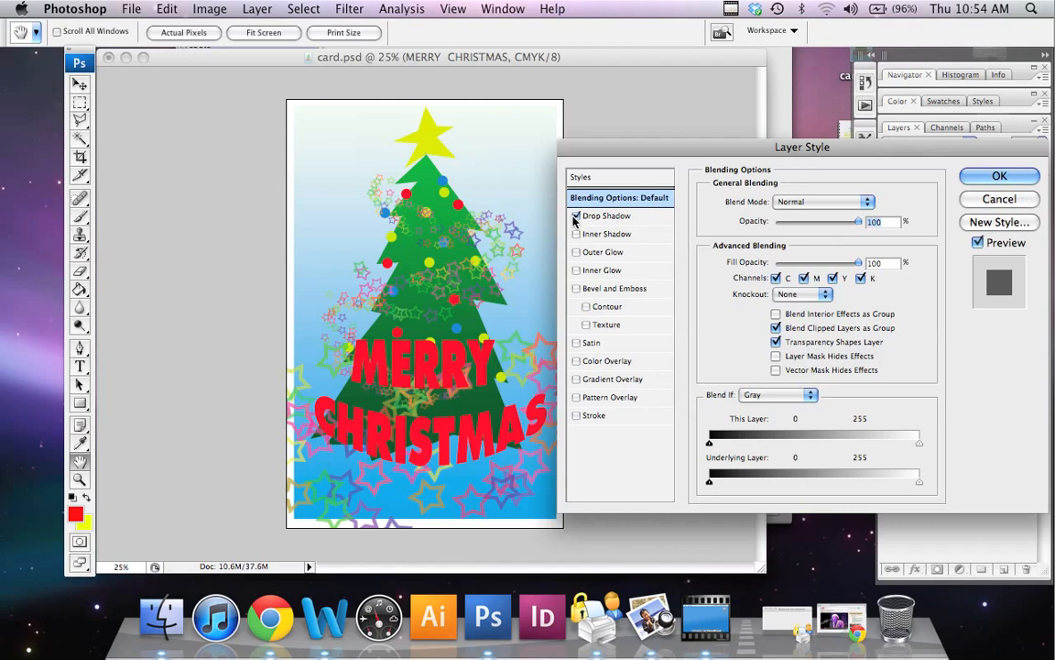
{"action": "left_click", "coordinate": [600, 215]}
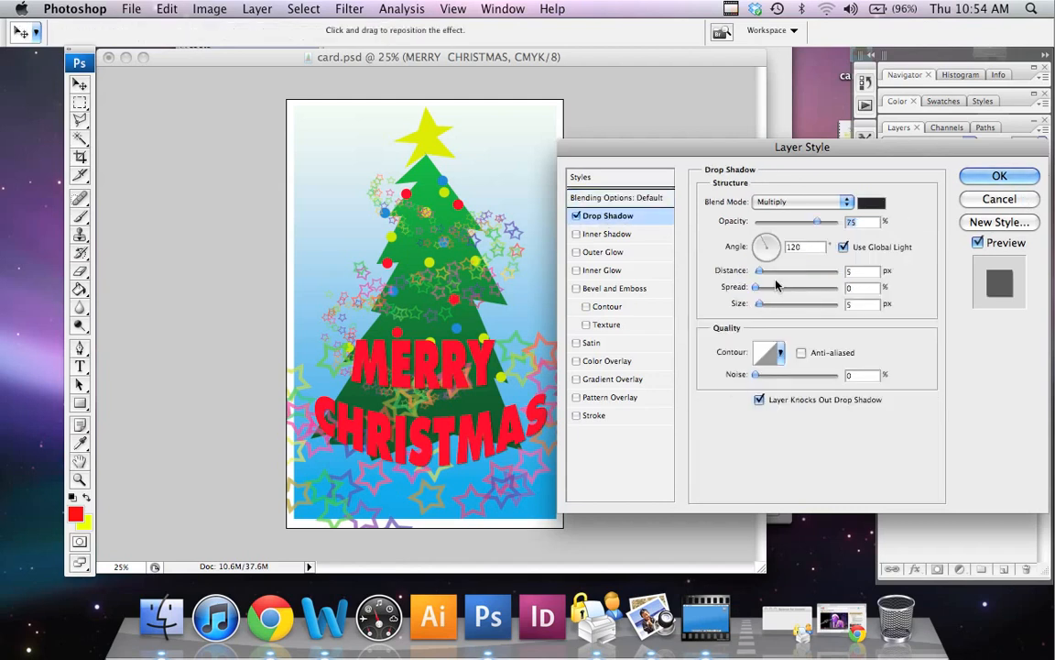
{"action": "left_click_drag", "start_coordinate": [760, 271], "coordinate": [702, 273]}
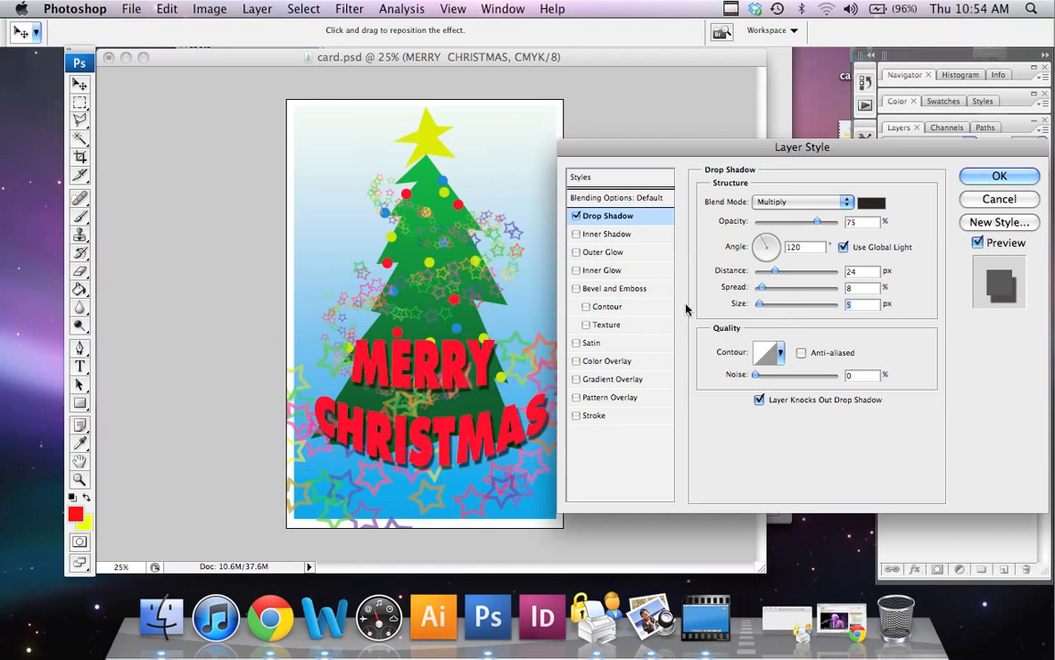
Add a smooth Inner Bevel to the text with 231% depth, 16 px size and 8 px soften.
{"action": "left_click", "coordinate": [600, 289]}
{"action": "left_click_drag", "start_coordinate": [774, 276], "coordinate": [786, 244]}
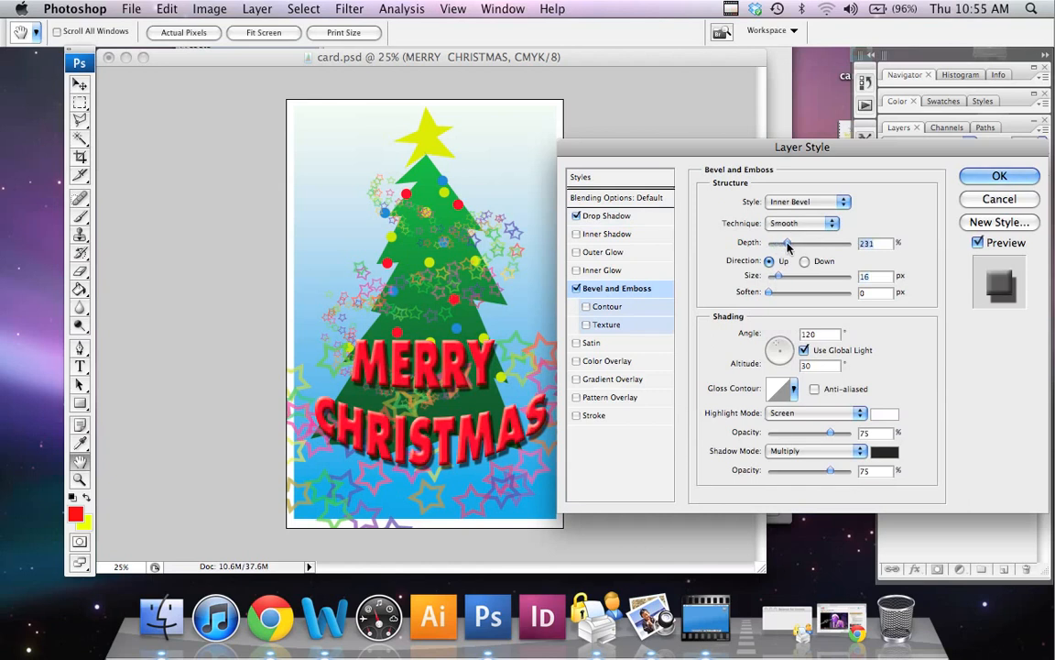
{"action": "left_click_drag", "start_coordinate": [767, 293], "coordinate": [807, 293]}
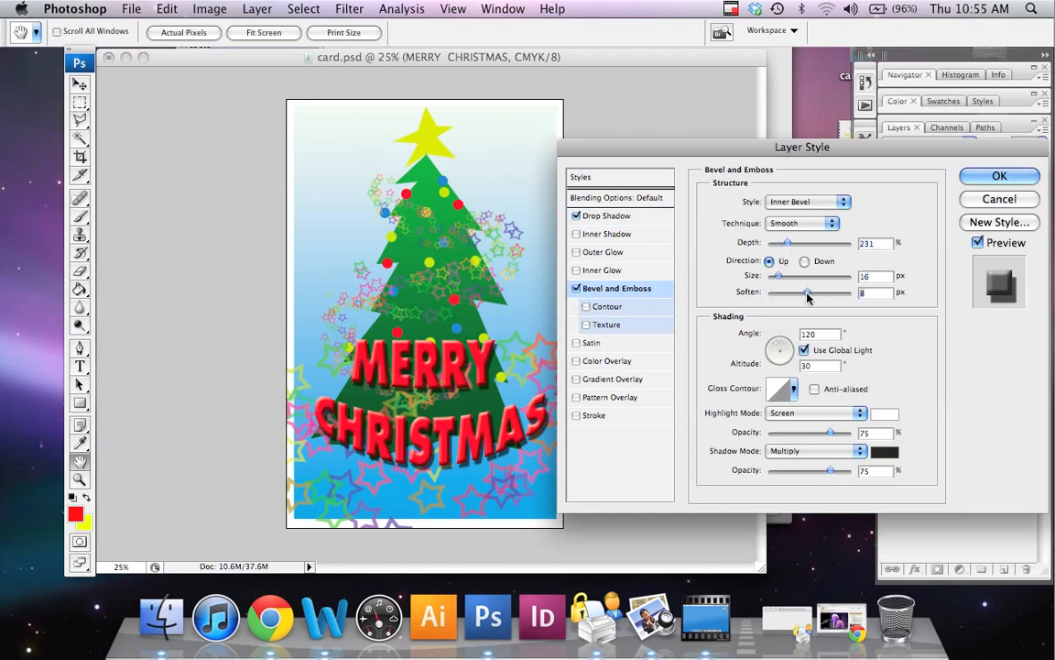
Change the bevel technique to Chisel Hard, with 141% depth, 9 px size and 5 px soften.
{"action": "left_click", "coordinate": [848, 204]}
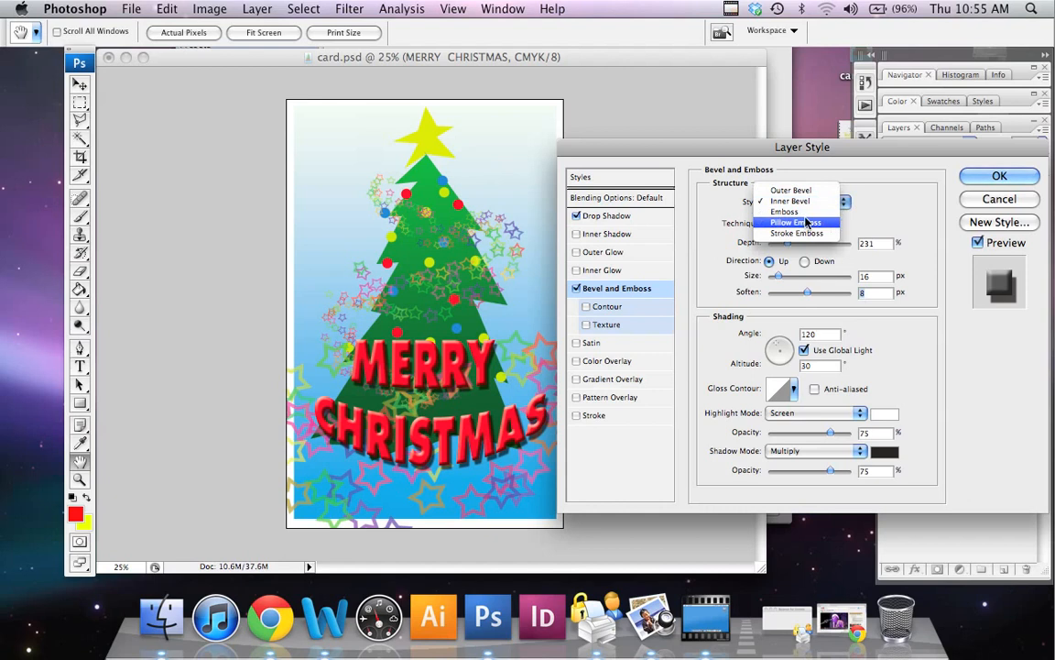
{"action": "left_click", "coordinate": [871, 222]}
{"action": "left_click", "coordinate": [824, 223]}
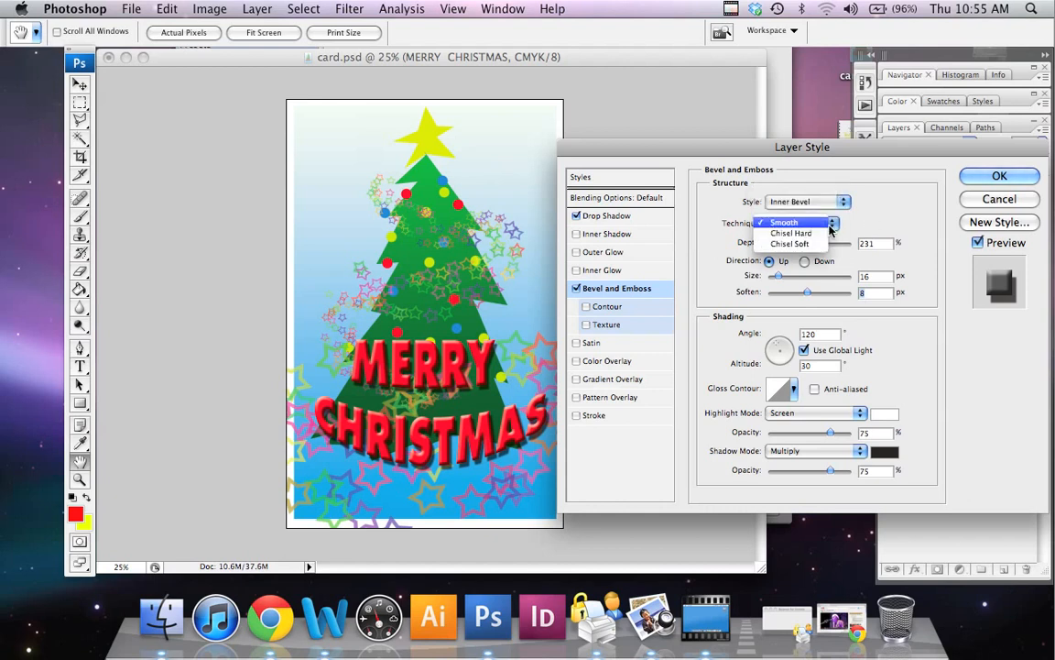
{"action": "left_click", "coordinate": [821, 236]}
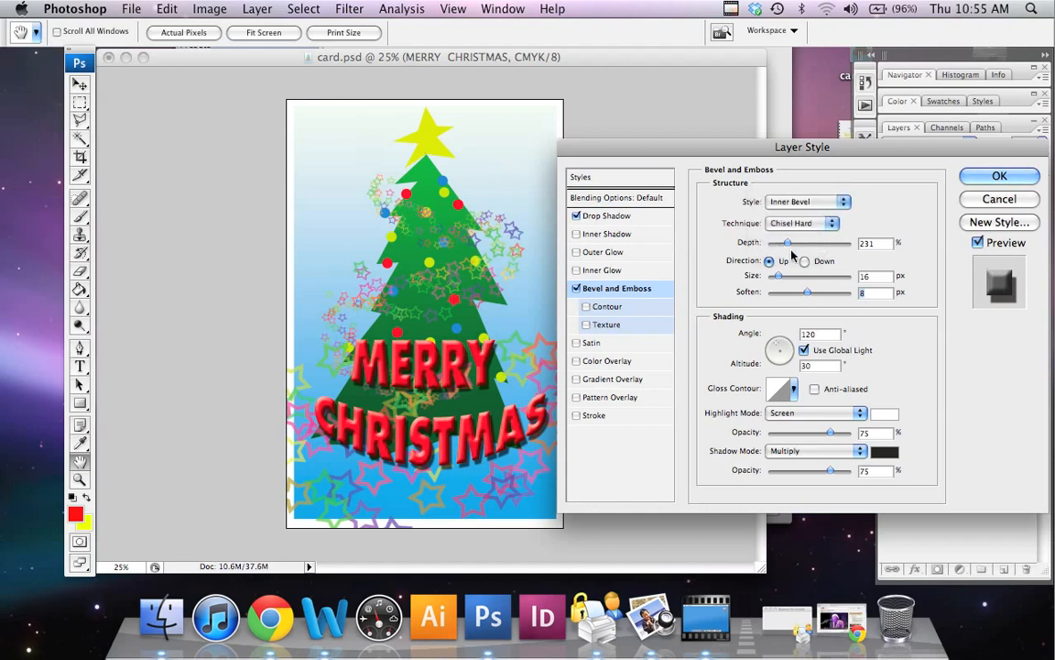
{"action": "left_click_drag", "start_coordinate": [790, 245], "coordinate": [780, 244]}
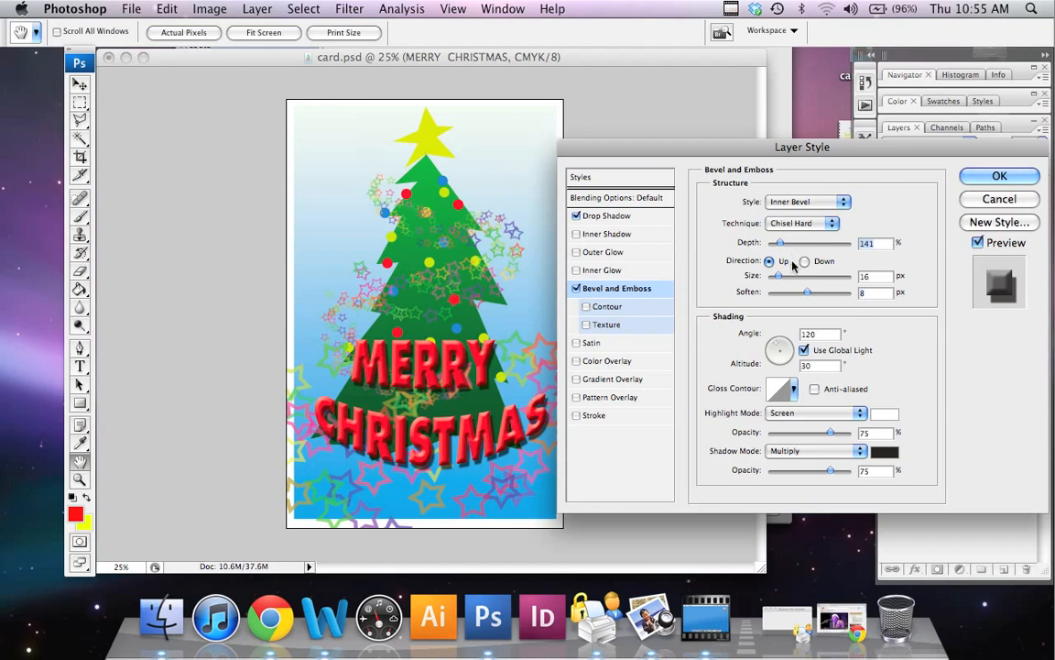
{"action": "left_click_drag", "start_coordinate": [808, 292], "coordinate": [775, 276]}
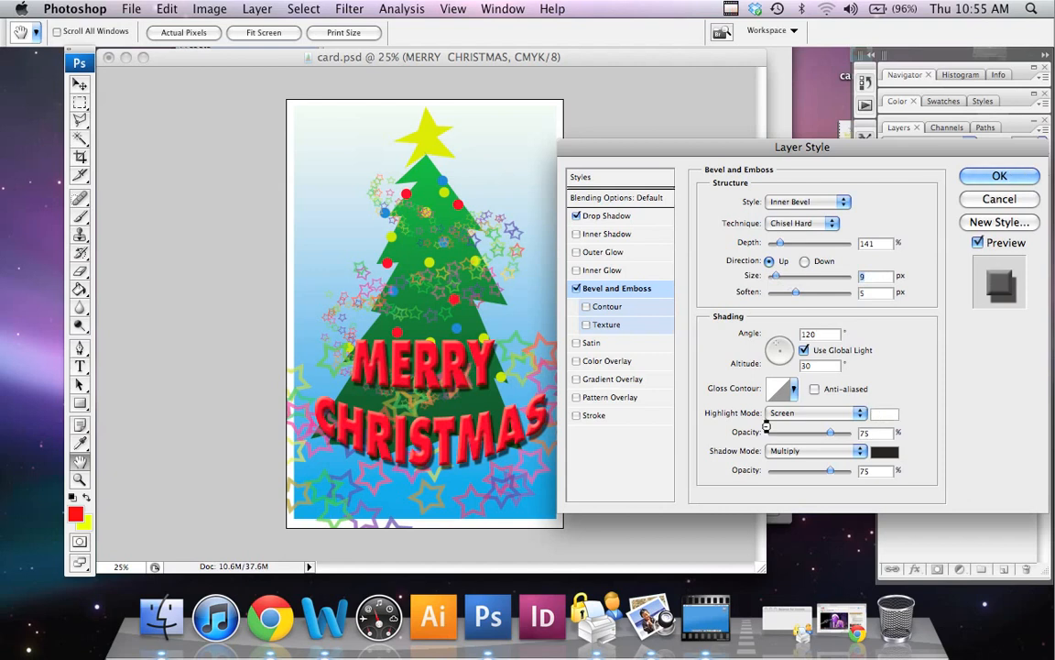
Set the bevel's highlight colour to yellow (#ecef0d).
{"action": "left_click", "coordinate": [880, 414]}
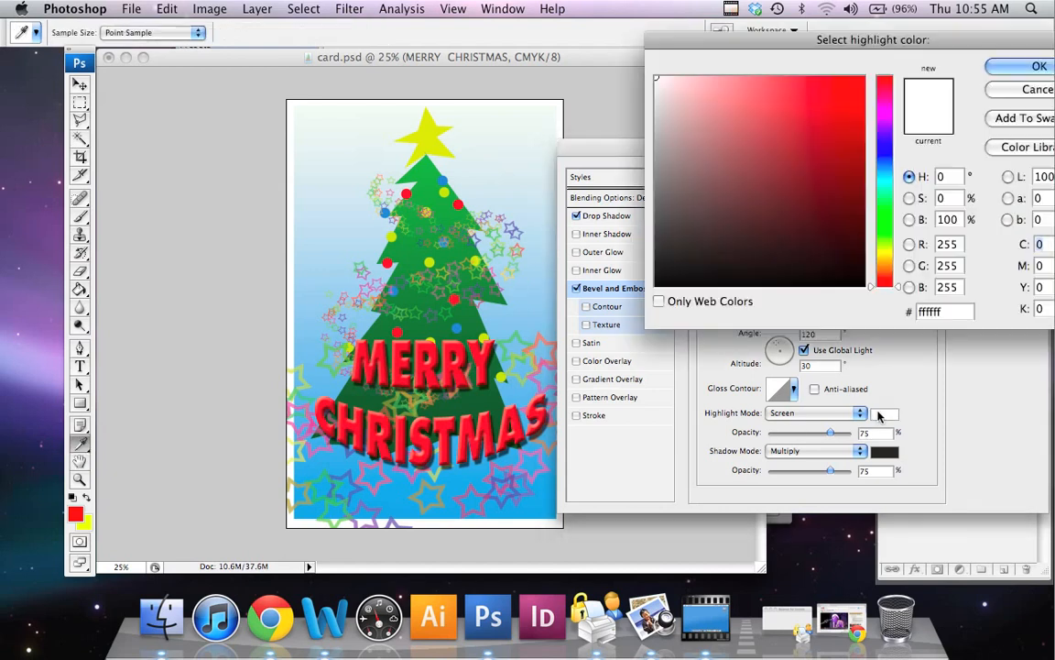
{"action": "left_click", "coordinate": [883, 251]}
{"action": "left_click", "coordinate": [854, 88]}
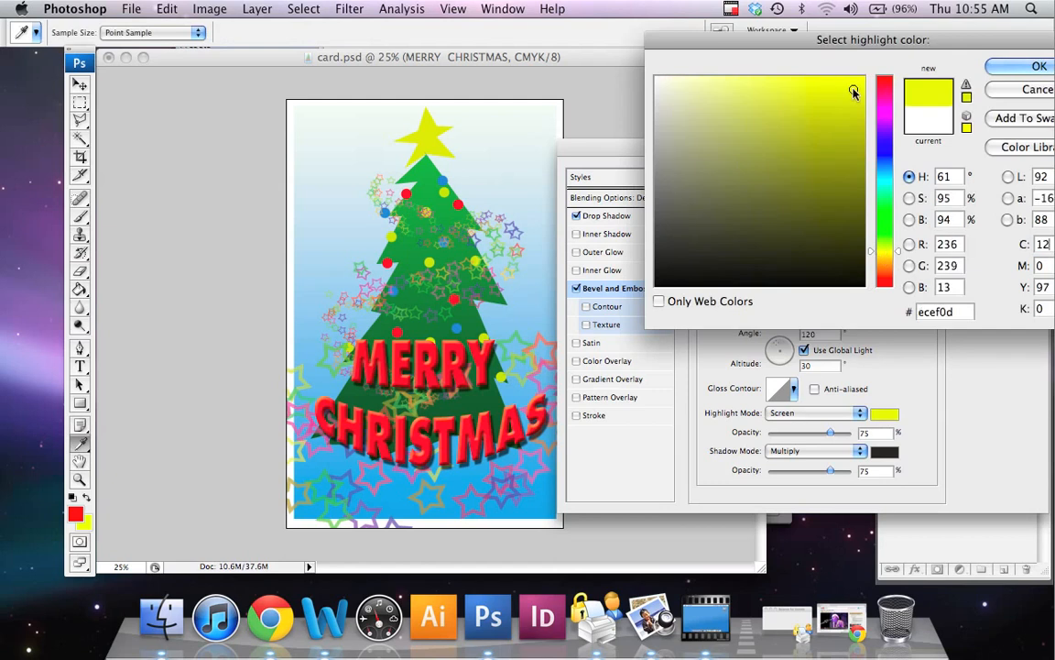
{"action": "left_click", "coordinate": [1033, 66]}
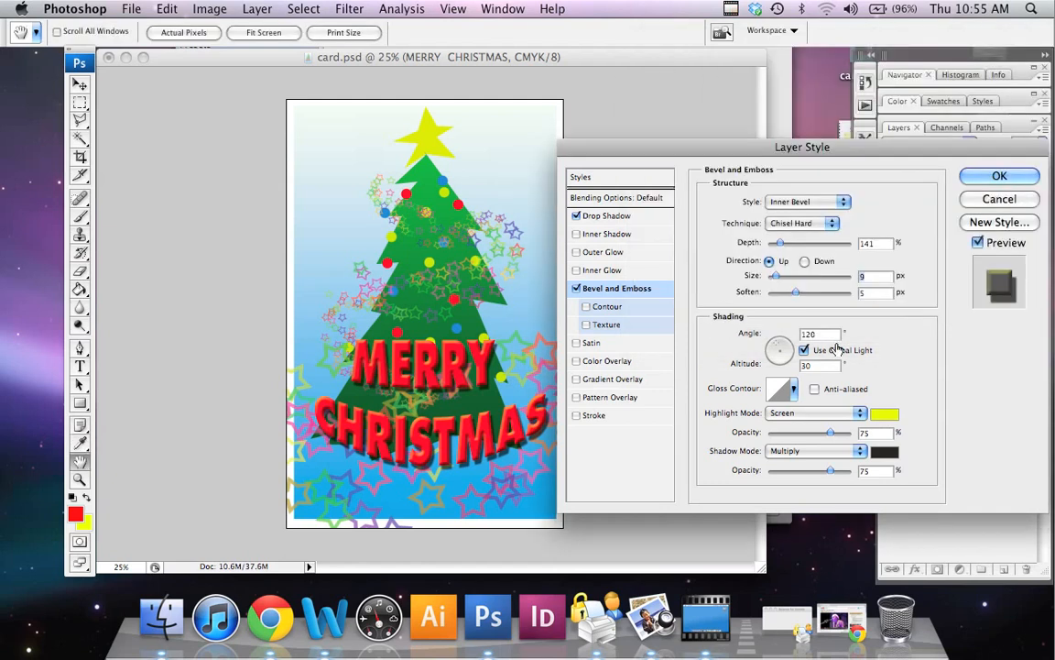
Set the bevel's shadow colour to dark red (#6a1125), with 56% highlight and 82% shadow opacity, and apply the layer style.
{"action": "left_click", "coordinate": [888, 450]}
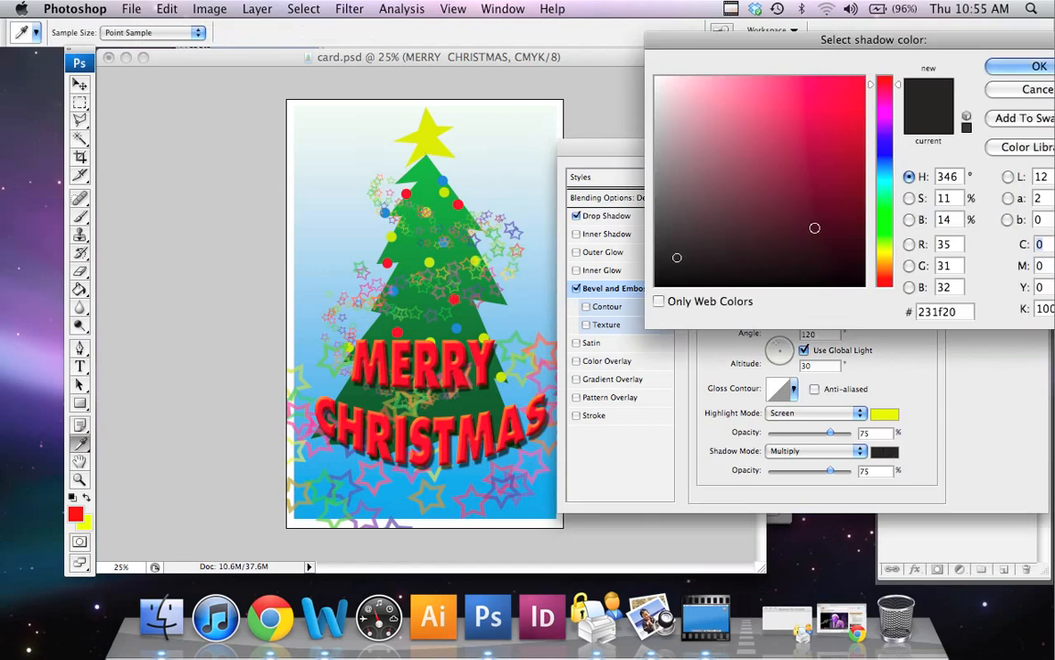
{"action": "left_click", "coordinate": [830, 201]}
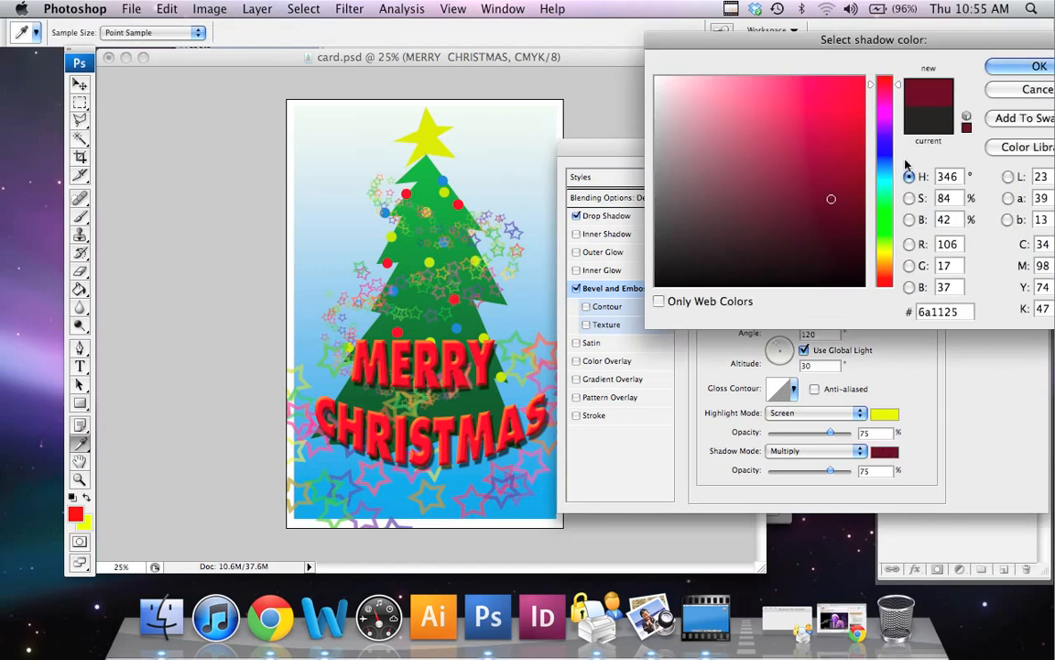
{"action": "left_click", "coordinate": [1039, 66]}
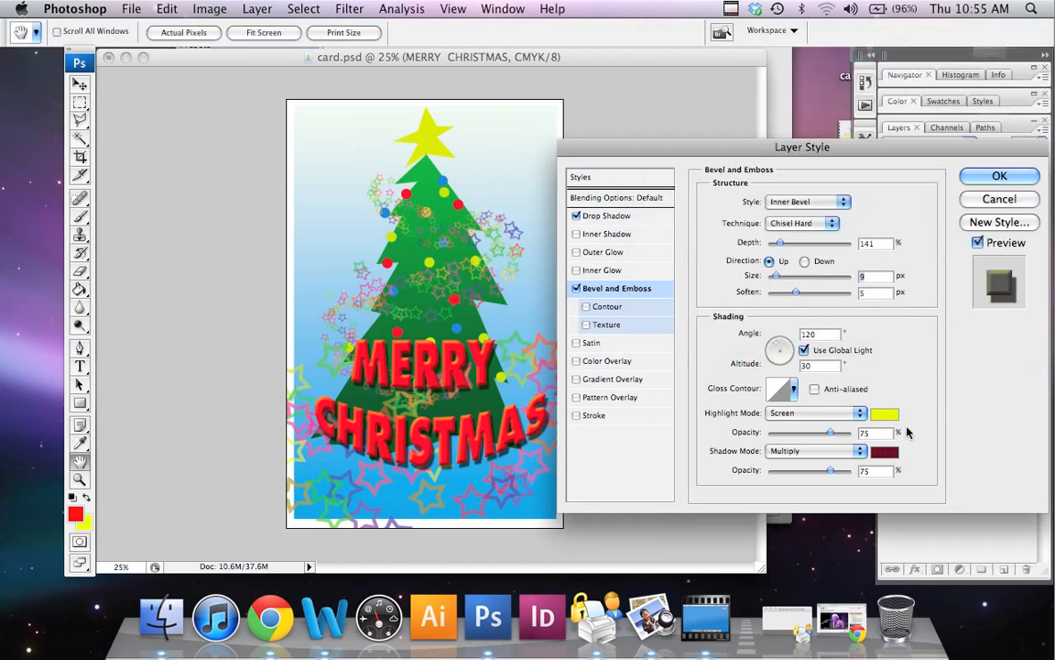
{"action": "mouse_move", "coordinate": [834, 433]}
{"action": "left_mouse_down"}
{"action": "mouse_move", "coordinate": [808, 437]}
{"action": "mouse_move", "coordinate": [863, 471]}
{"action": "mouse_move", "coordinate": [837, 470]}
{"action": "left_mouse_up"}
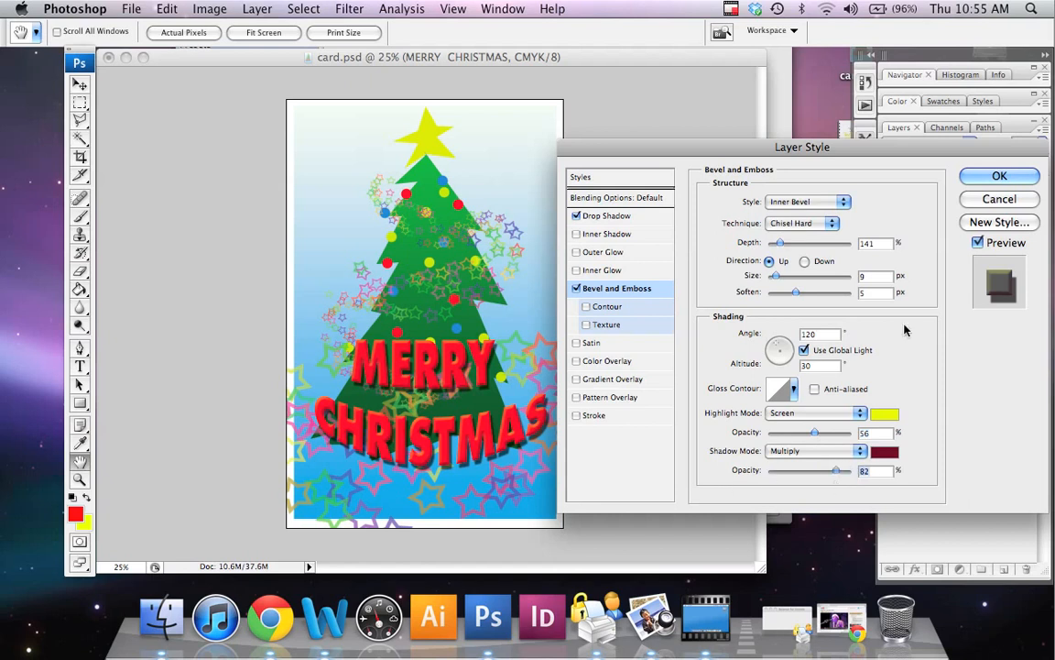
{"action": "left_click", "coordinate": [1000, 176]}
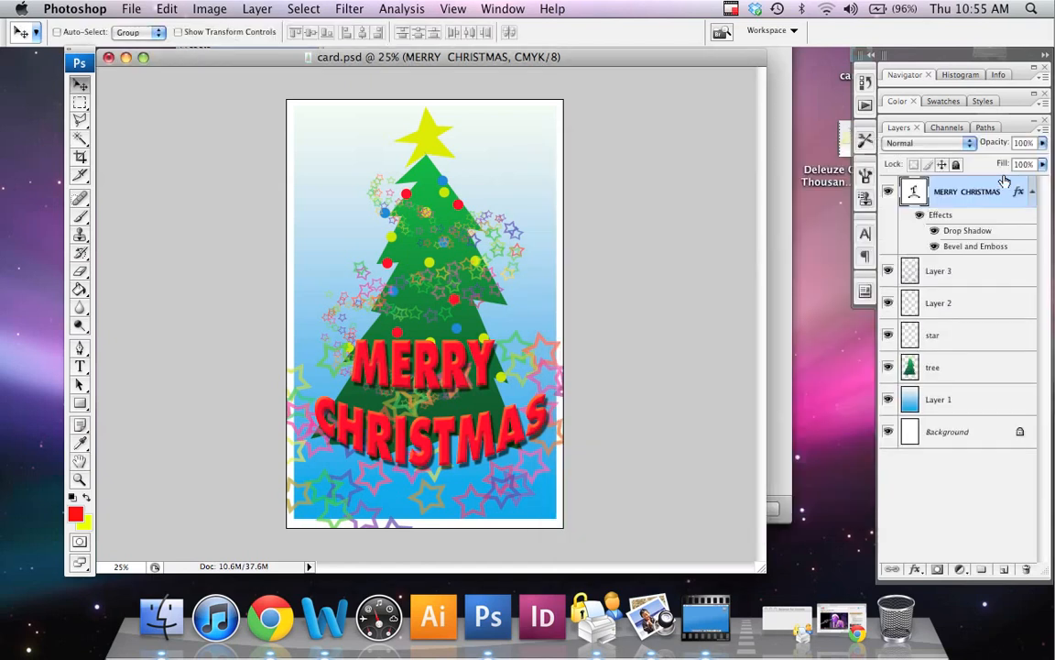
Toggle the visibility of Layer 3 and Layer 2 to identify which one holds the tree ornaments.
{"action": "left_click", "coordinate": [888, 271]}
{"action": "left_click", "coordinate": [888, 271]}
{"action": "left_click", "coordinate": [888, 303]}
{"action": "left_click", "coordinate": [889, 303]}
{"action": "left_click", "coordinate": [889, 303]}
{"action": "left_click", "coordinate": [889, 303]}
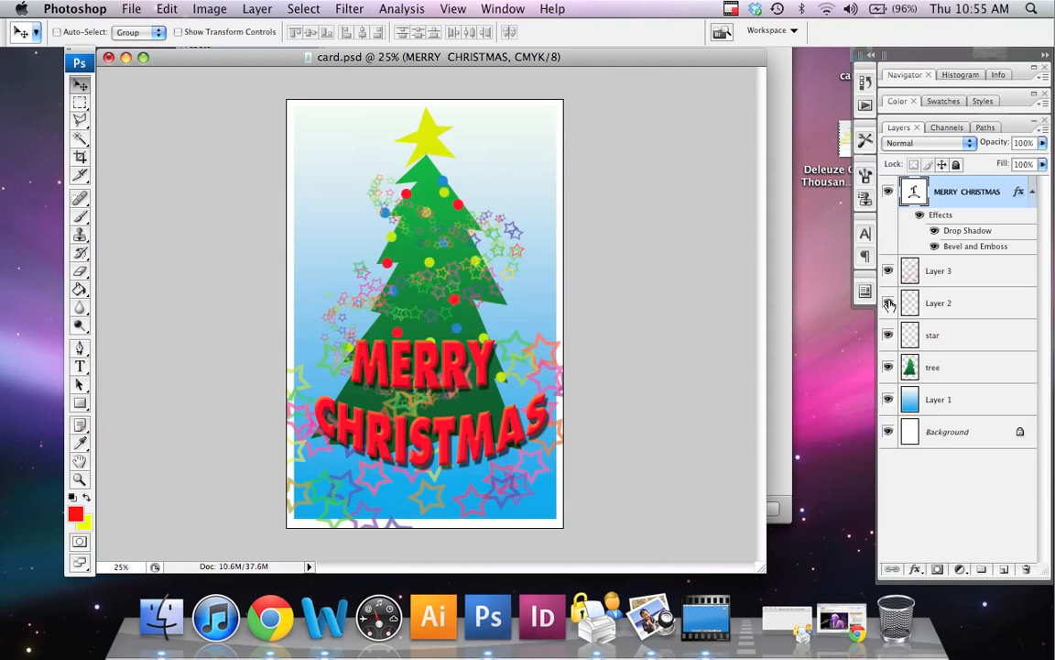
Add a Drop Shadow and a Bevel and Emboss effect to the ornaments on Layer 2.
{"action": "left_click", "coordinate": [1020, 304]}
{"action": "double_click", "coordinate": [1020, 304]}
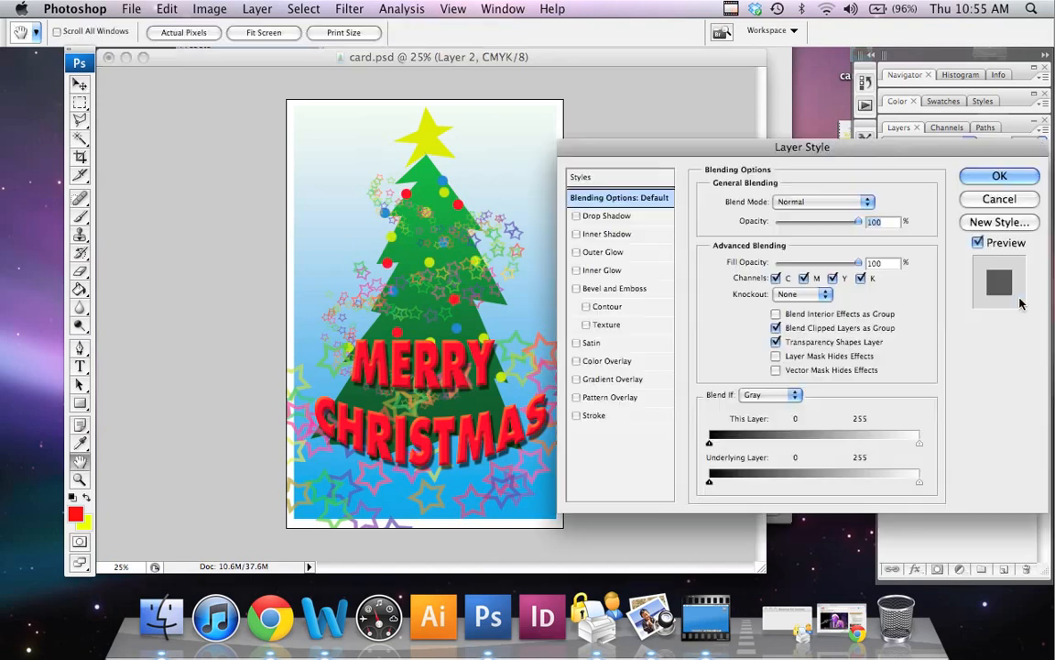
{"action": "left_click", "coordinate": [576, 217]}
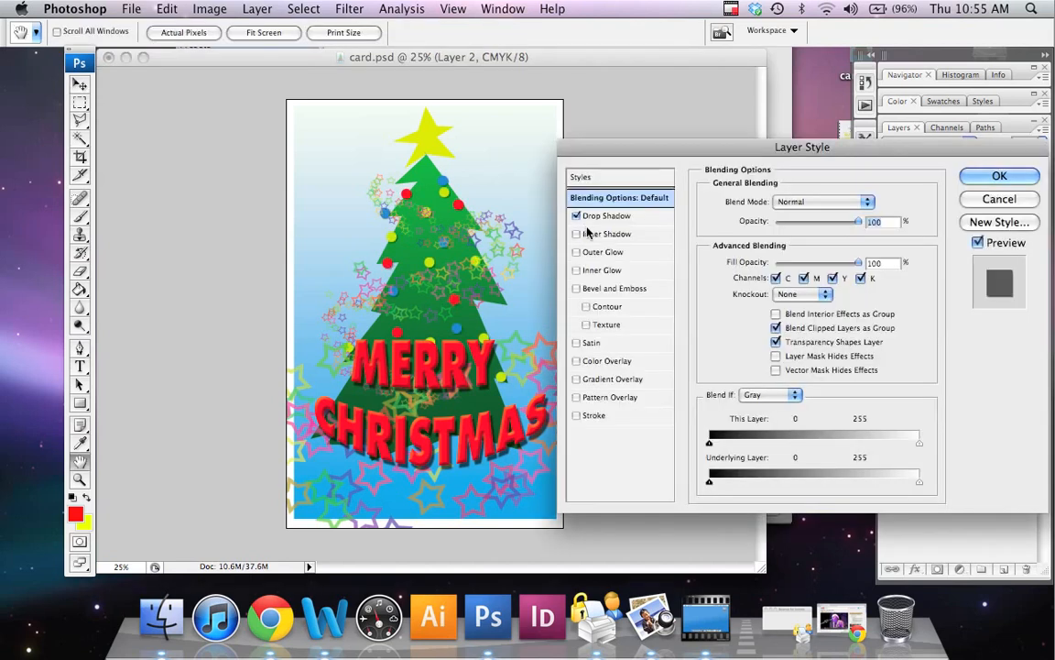
{"action": "left_click", "coordinate": [576, 235]}
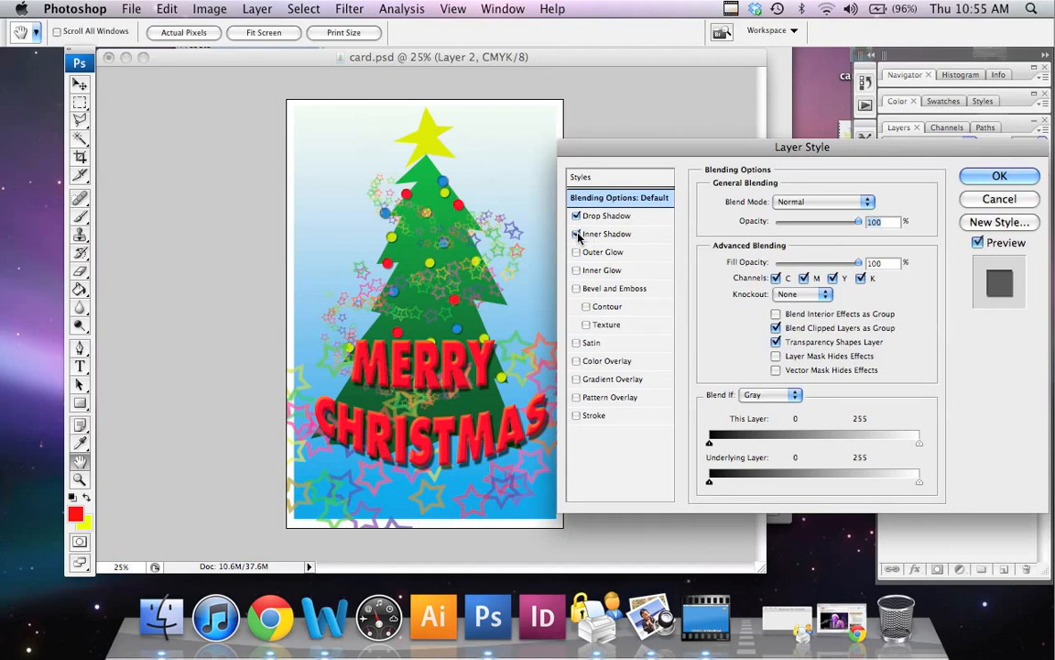
{"action": "left_click", "coordinate": [577, 234]}
{"action": "left_click", "coordinate": [577, 290]}
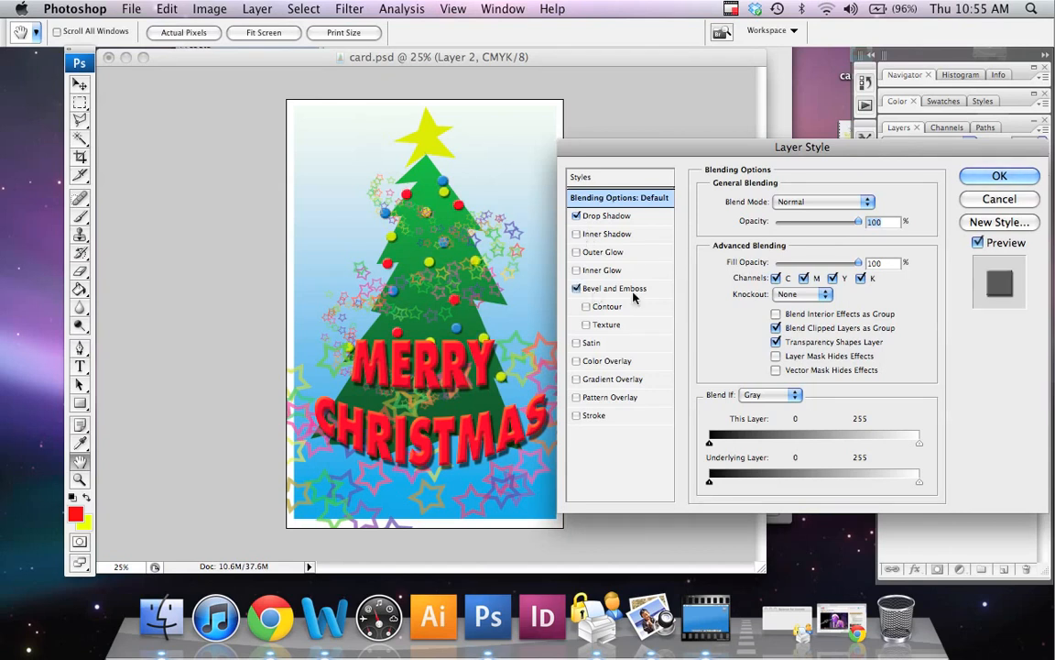
Set the ornaments' bevel to 191% depth, 13 px size and 1 px soften, and apply the layer style.
{"action": "left_click", "coordinate": [613, 289]}
{"action": "left_click_drag", "start_coordinate": [769, 292], "coordinate": [775, 292]}
{"action": "left_click_drag", "start_coordinate": [779, 244], "coordinate": [783, 245]}
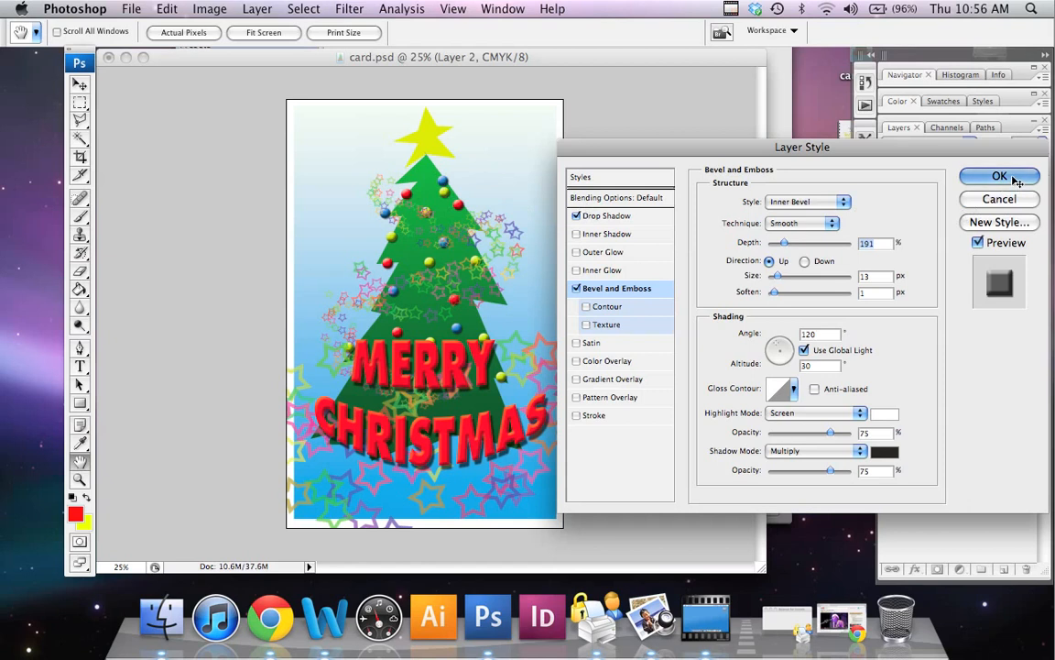
{"action": "key", "text": "Return"}
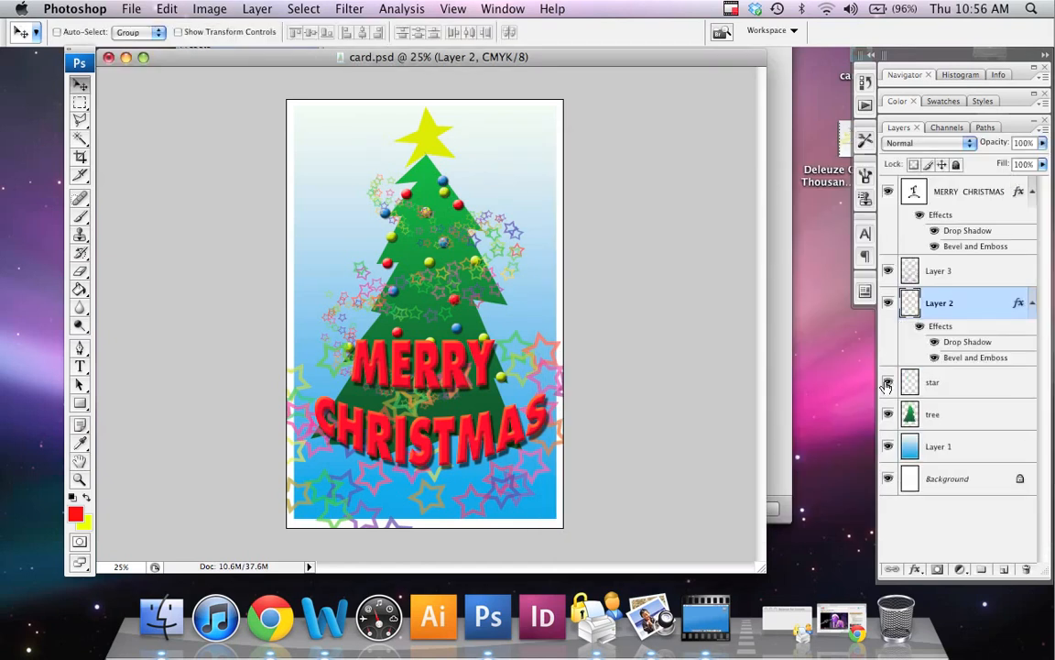
Check what the star and tree layers hold by hiding and reshowing the tree, and delete the redundant star layer.
{"action": "left_click", "coordinate": [950, 389]}
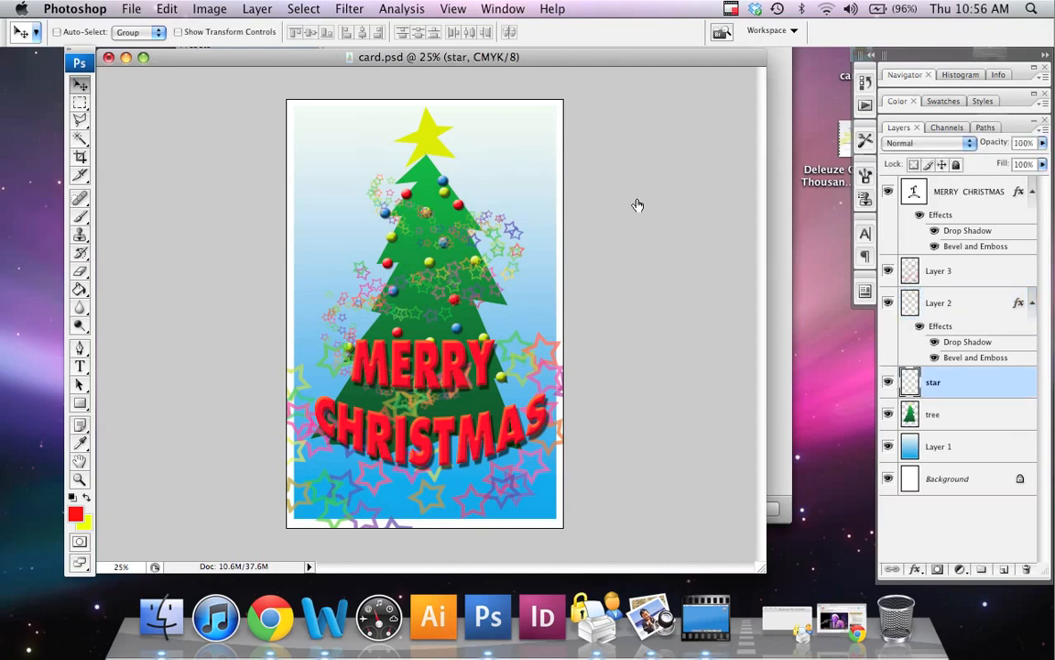
{"action": "left_click", "coordinate": [987, 415]}
{"action": "left_click", "coordinate": [888, 415]}
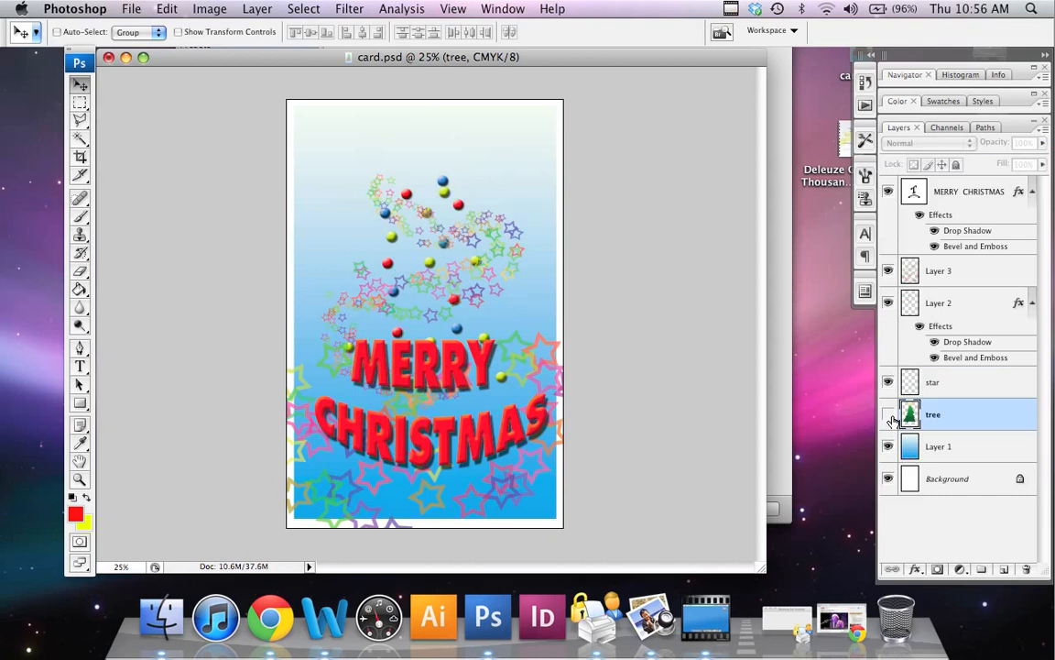
{"action": "left_click", "coordinate": [888, 415]}
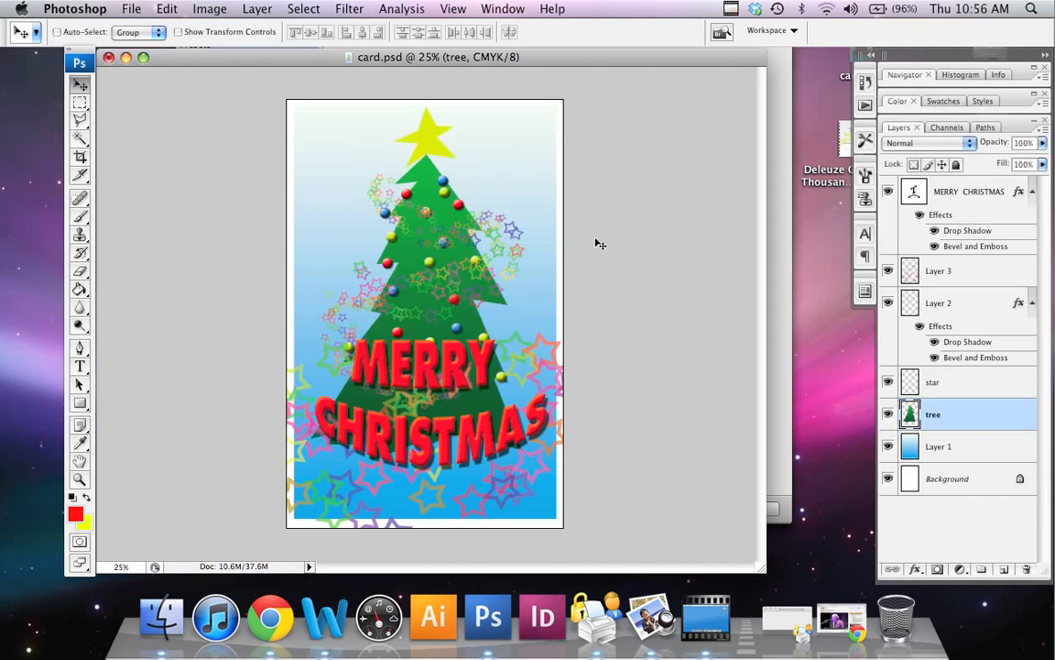
{"action": "left_click_drag", "start_coordinate": [994, 418], "coordinate": [1026, 566]}
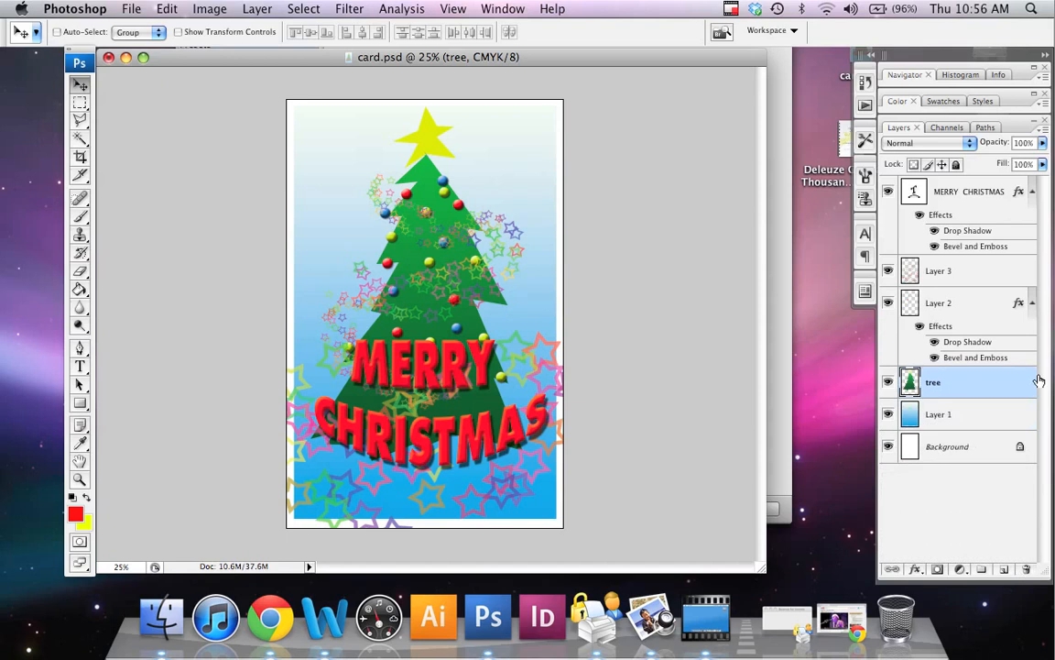
Add a Drop Shadow to the tree layer with 16 px distance, 13% spread and 9 px size.
{"action": "key", "text": "h"}
{"action": "double_click", "coordinate": [1016, 384]}
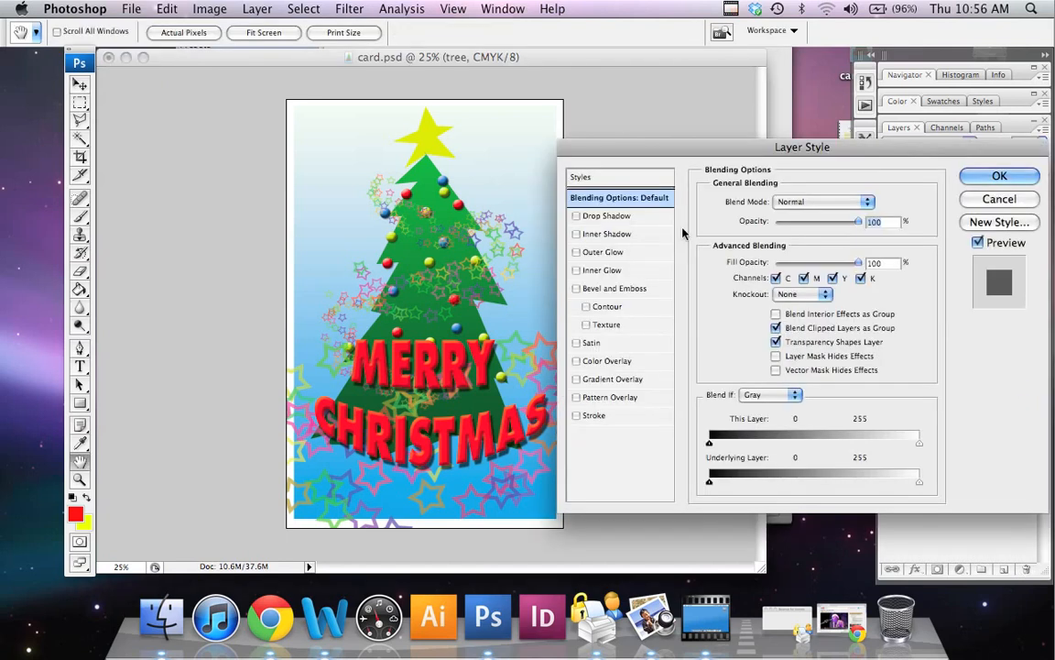
{"action": "left_click", "coordinate": [575, 216]}
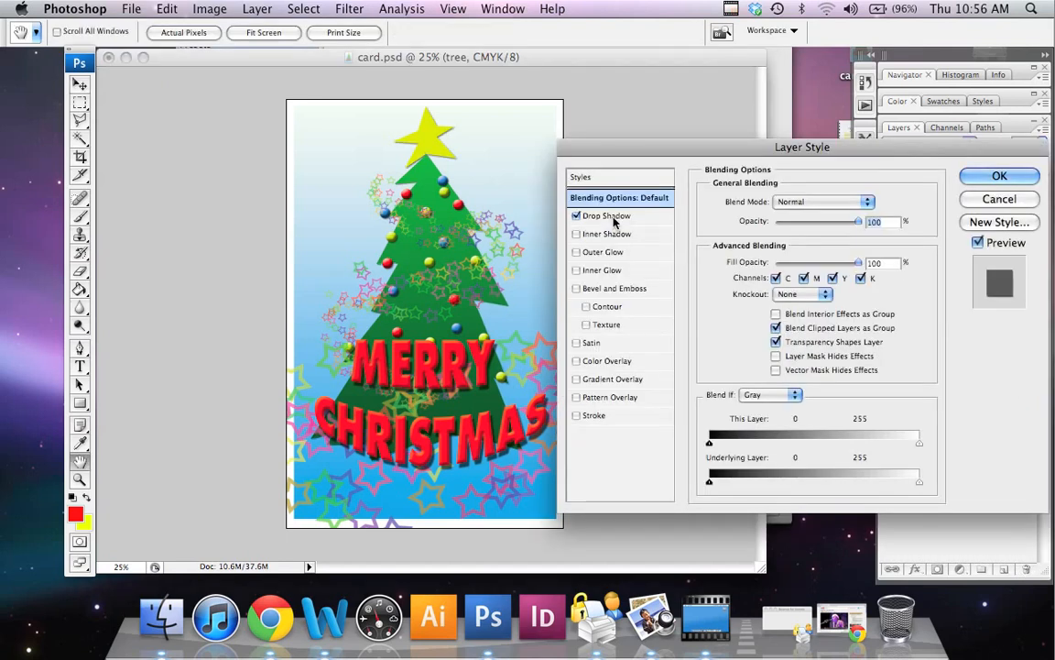
{"action": "left_click", "coordinate": [605, 216]}
{"action": "mouse_move", "coordinate": [759, 290]}
{"action": "left_mouse_down"}
{"action": "mouse_move", "coordinate": [770, 274]}
{"action": "mouse_move", "coordinate": [764, 303]}
{"action": "left_mouse_up"}
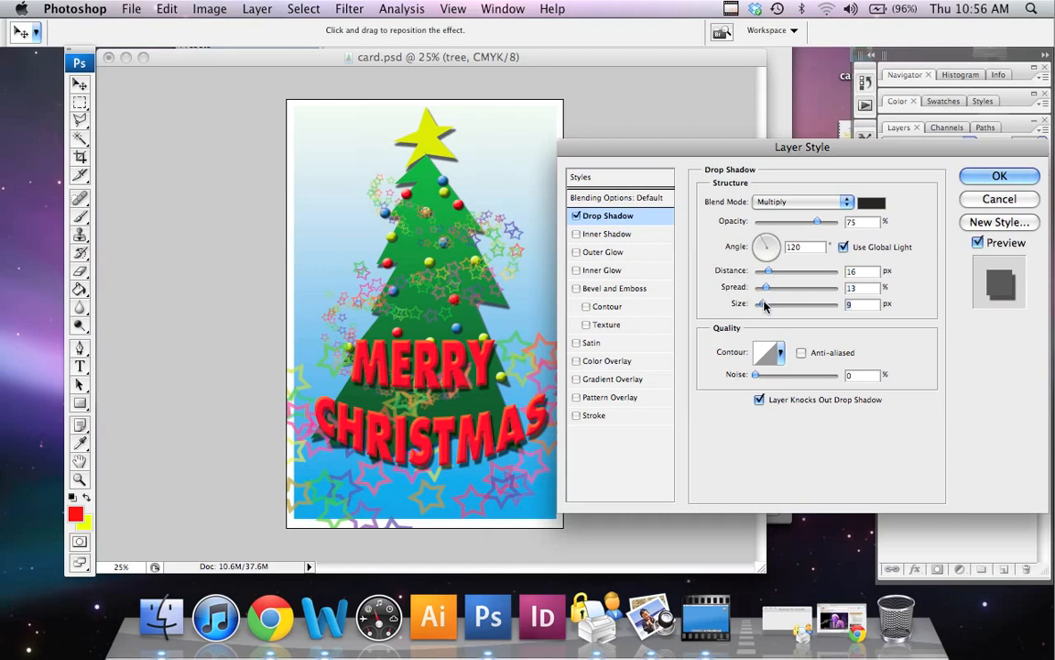
Add a Bevel and Emboss effect to the tree with 111% depth, 24 px size and 4 px soften.
{"action": "left_click", "coordinate": [588, 289]}
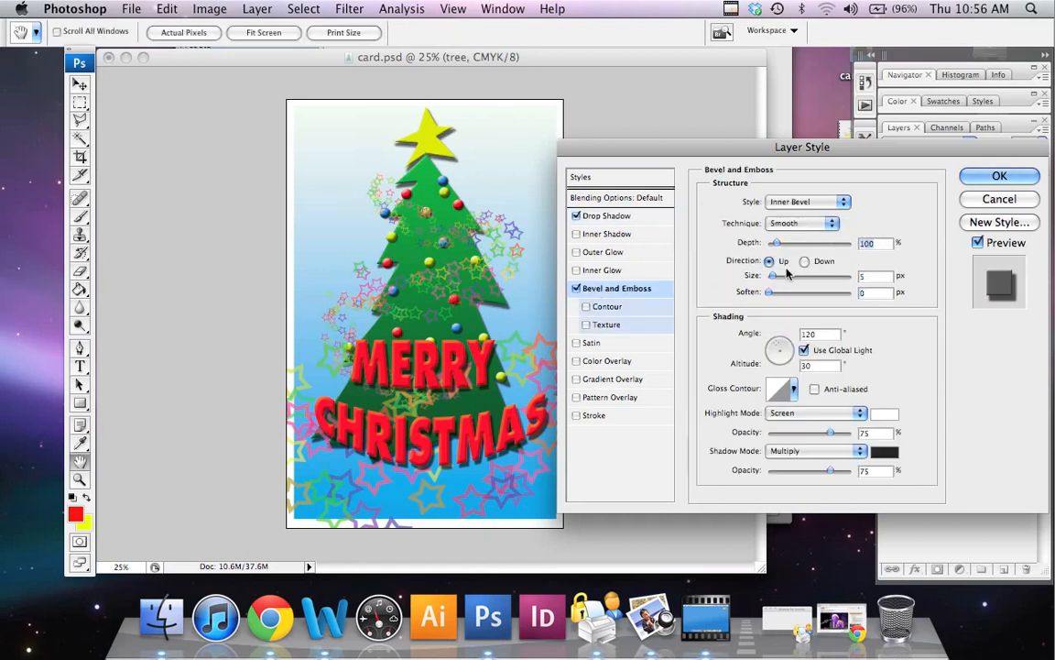
{"action": "left_click_drag", "start_coordinate": [772, 276], "coordinate": [792, 291]}
{"action": "mouse_move", "coordinate": [779, 248]}
{"action": "left_mouse_down"}
{"action": "mouse_move", "coordinate": [788, 244]}
{"action": "mouse_move", "coordinate": [777, 244]}
{"action": "left_mouse_up"}
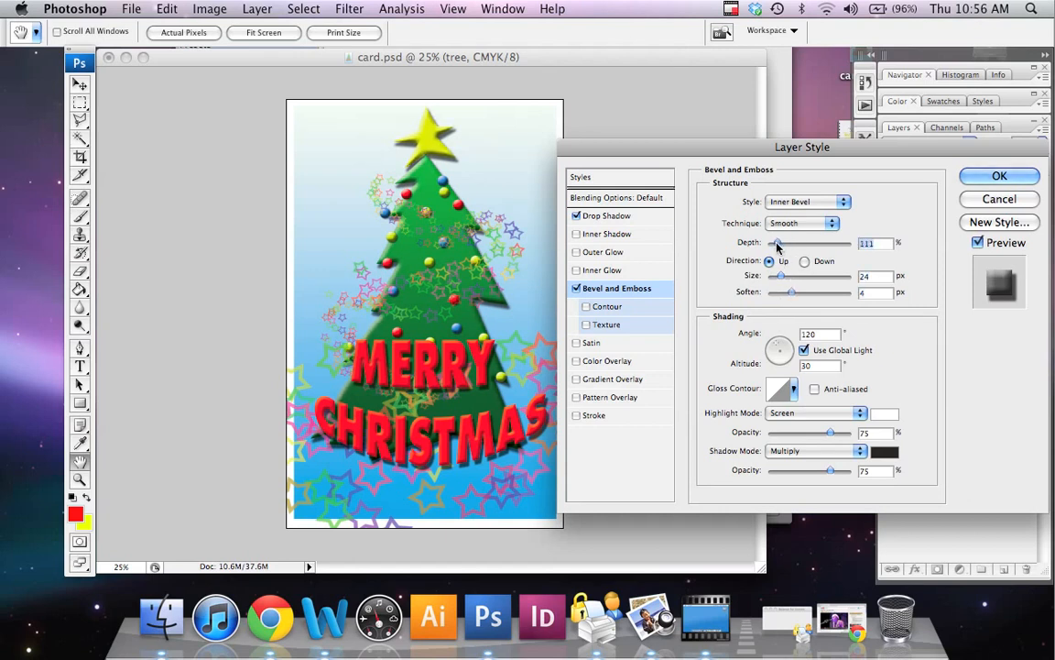
Try the Outer Glow and Satin effects on the tree and switch them off again.
{"action": "left_click", "coordinate": [577, 253]}
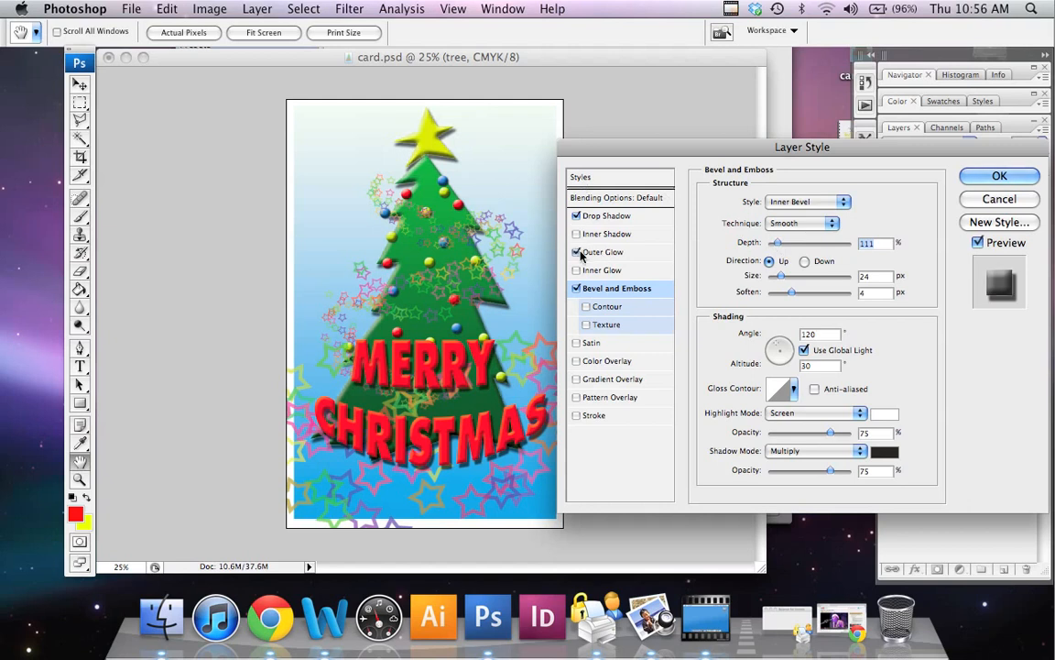
{"action": "left_click", "coordinate": [577, 343]}
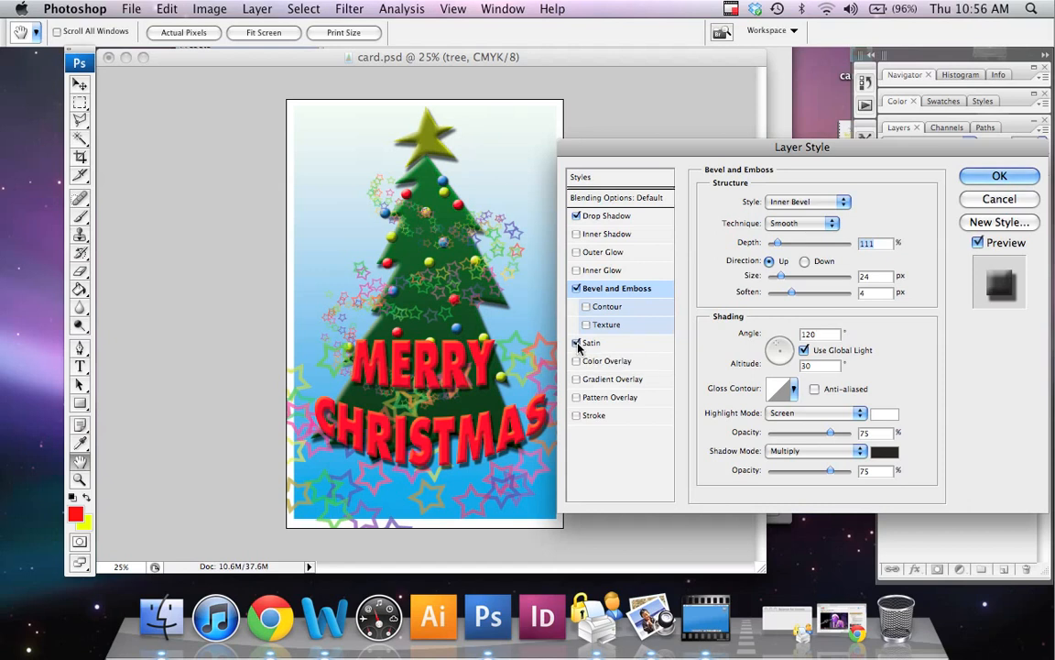
{"action": "left_click", "coordinate": [577, 344]}
Try a Color Overlay on the tree in a muted red (#bf484b).
{"action": "left_click", "coordinate": [577, 362]}
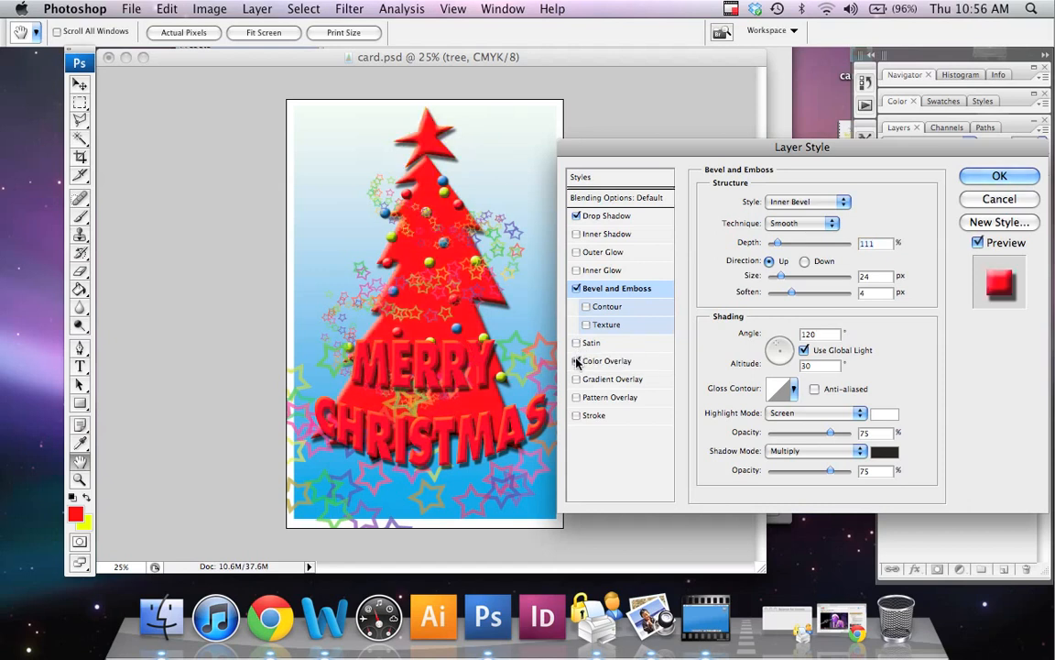
{"action": "left_click", "coordinate": [638, 367]}
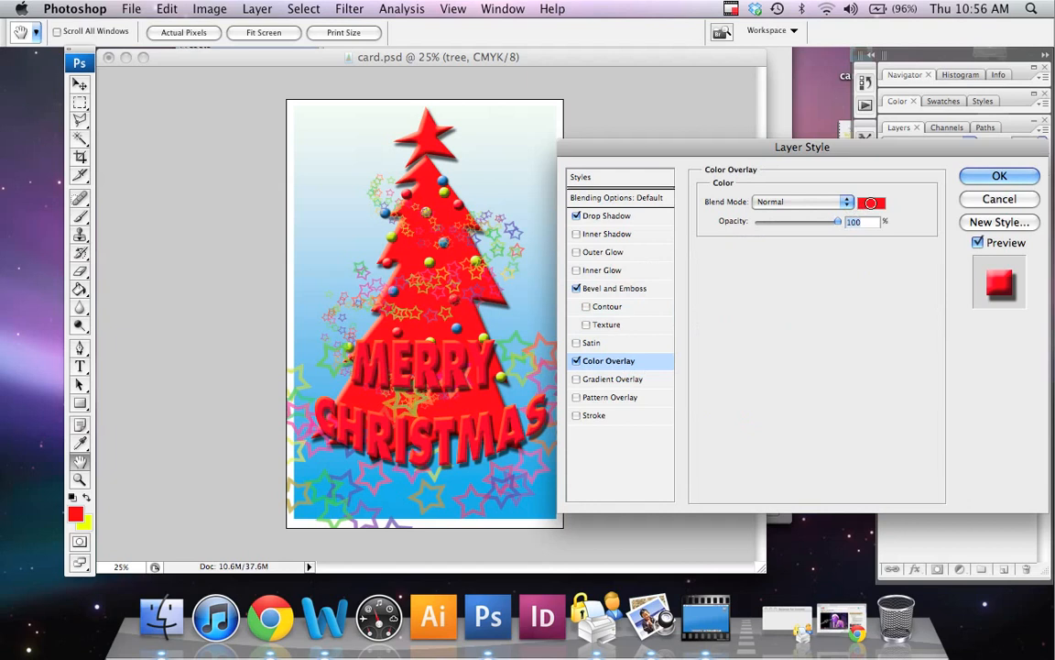
{"action": "left_click", "coordinate": [871, 201]}
{"action": "left_click", "coordinate": [810, 173]}
{"action": "left_click", "coordinate": [809, 231]}
{"action": "left_click", "coordinate": [759, 165]}
{"action": "left_click", "coordinate": [785, 130]}
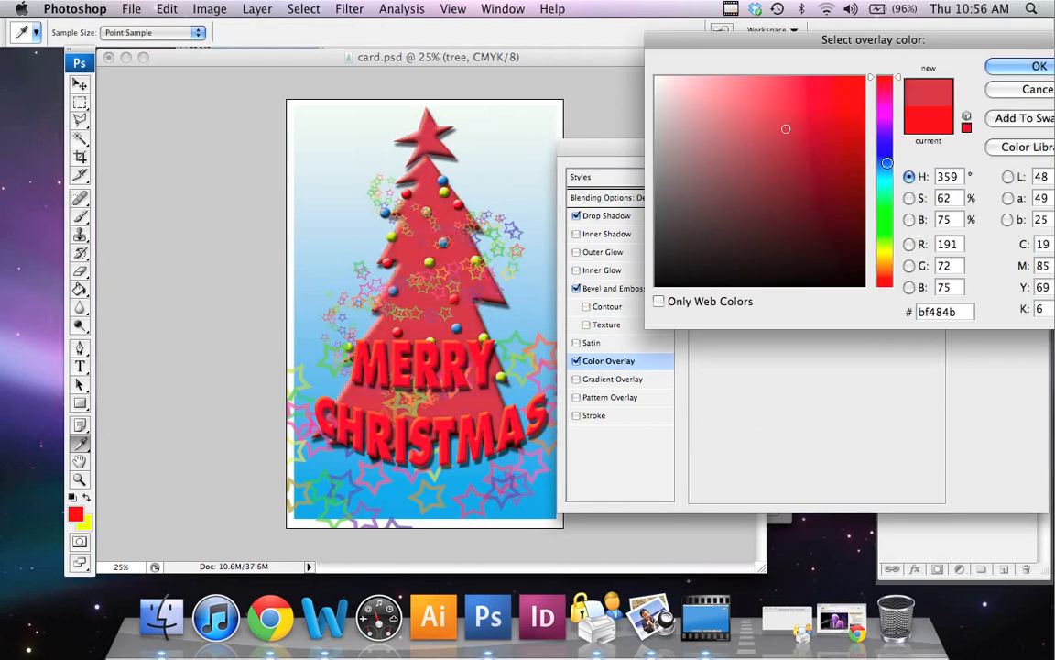
Try blue shades down to dark blue (#242a3f) for the tree's overlay, and discard the colour change.
{"action": "left_click", "coordinate": [883, 154]}
{"action": "left_click", "coordinate": [812, 161]}
{"action": "left_click", "coordinate": [714, 172]}
{"action": "left_click", "coordinate": [770, 183]}
{"action": "left_click", "coordinate": [792, 160]}
{"action": "left_click", "coordinate": [746, 234]}
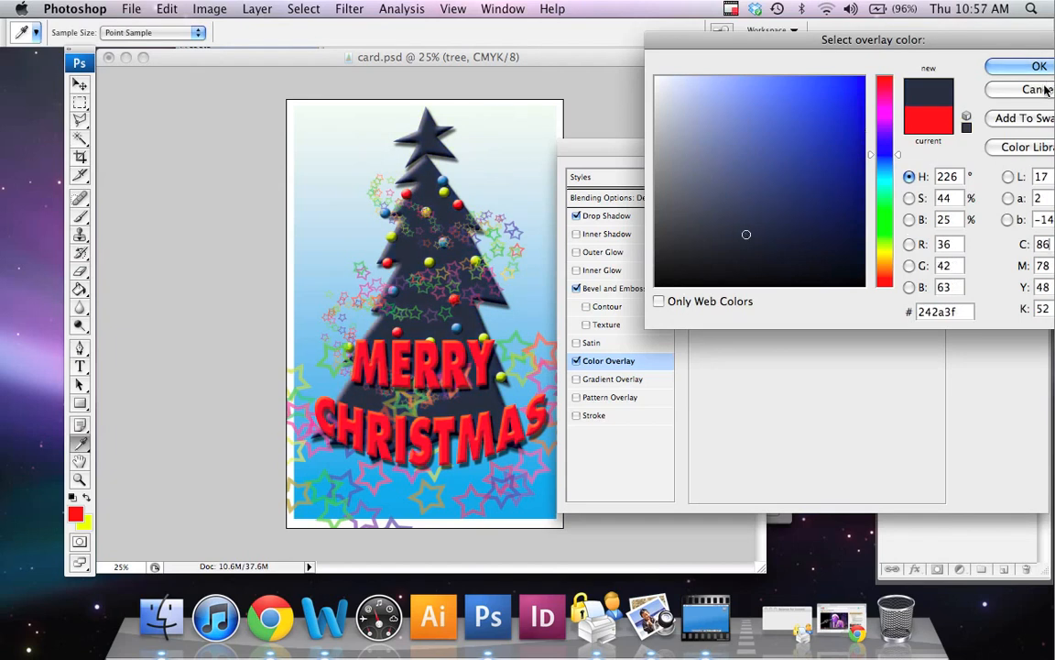
{"action": "key", "text": "Escape"}
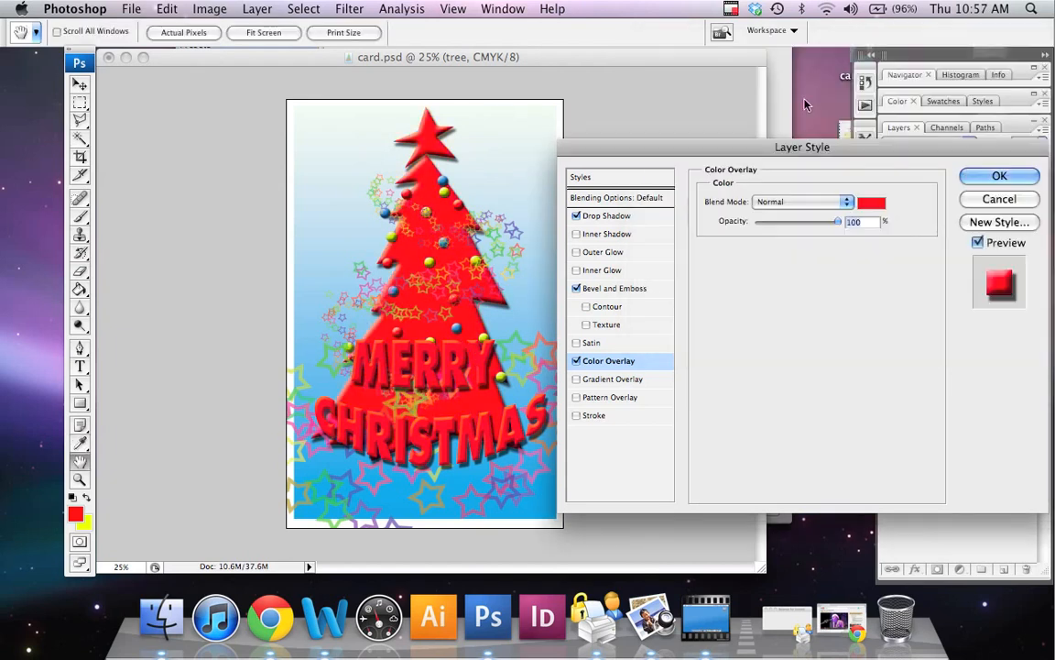
Switch off the tree's Color Overlay and try a Gradient Overlay in its place, turning it off again.
{"action": "left_click", "coordinate": [576, 361]}
{"action": "left_click", "coordinate": [576, 379]}
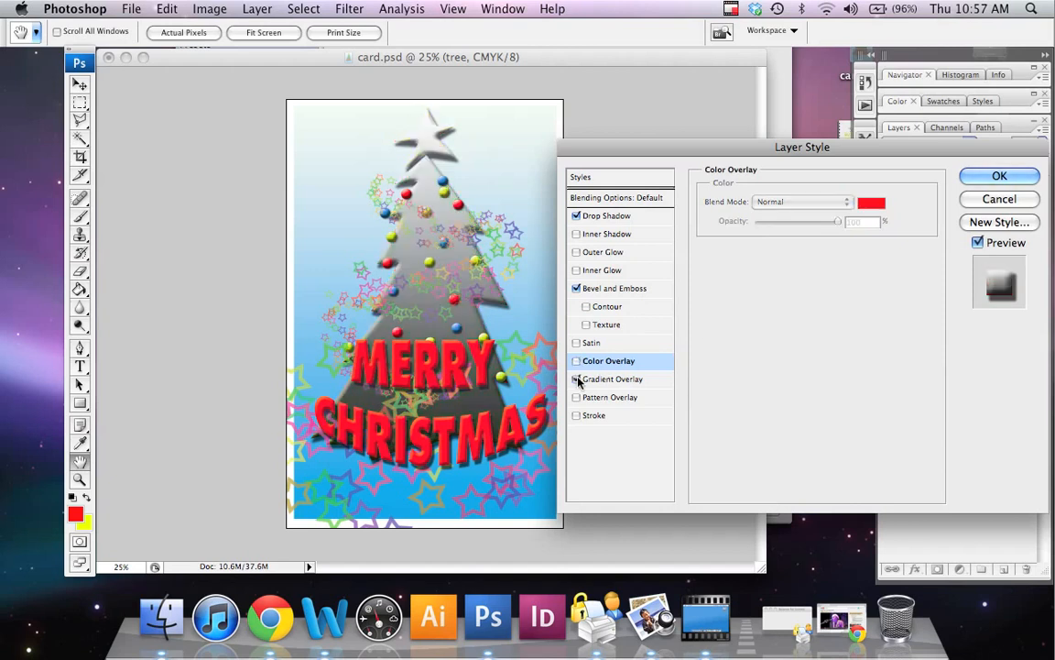
{"action": "left_click", "coordinate": [576, 380]}
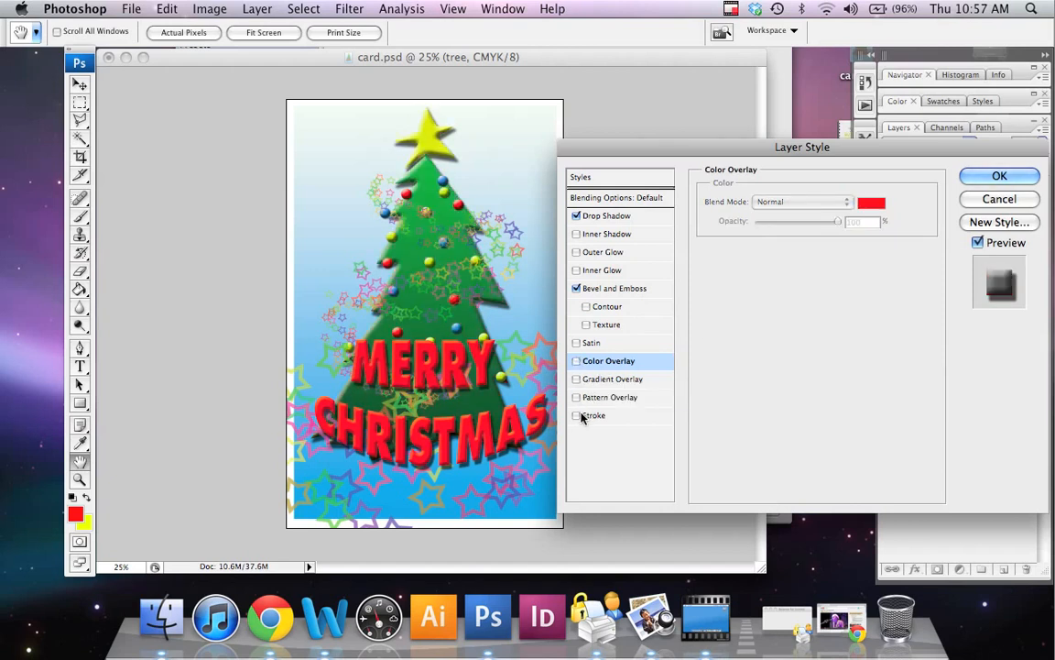
Add an outside stroke to the tree in dark red (#8c1417) with a size of 16 px.
{"action": "left_click", "coordinate": [576, 416]}
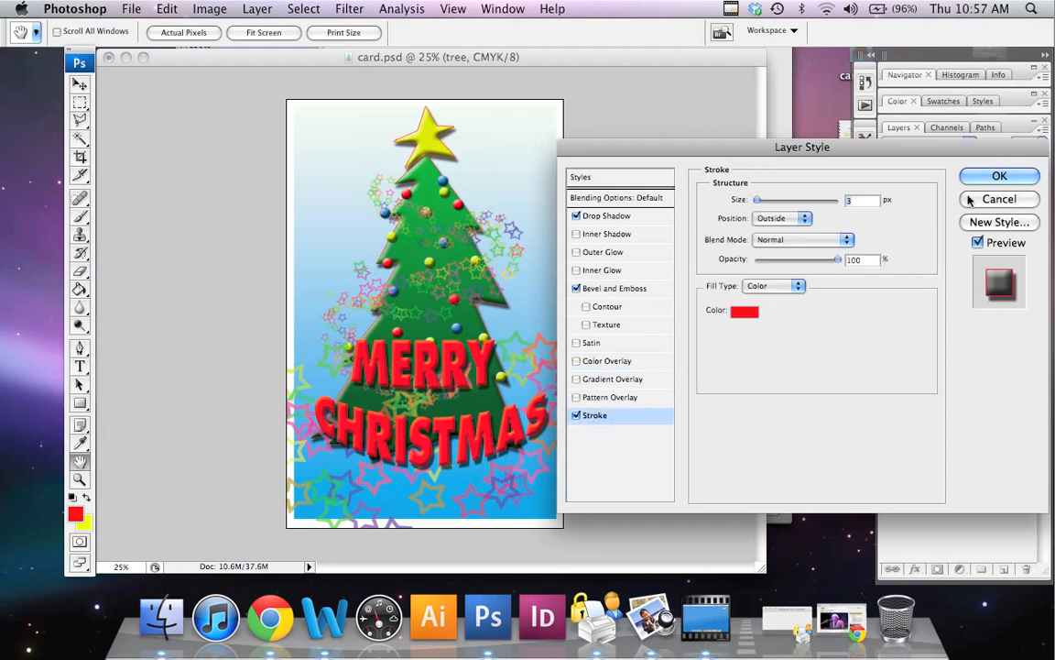
{"action": "left_click", "coordinate": [744, 311]}
{"action": "left_click", "coordinate": [835, 171]}
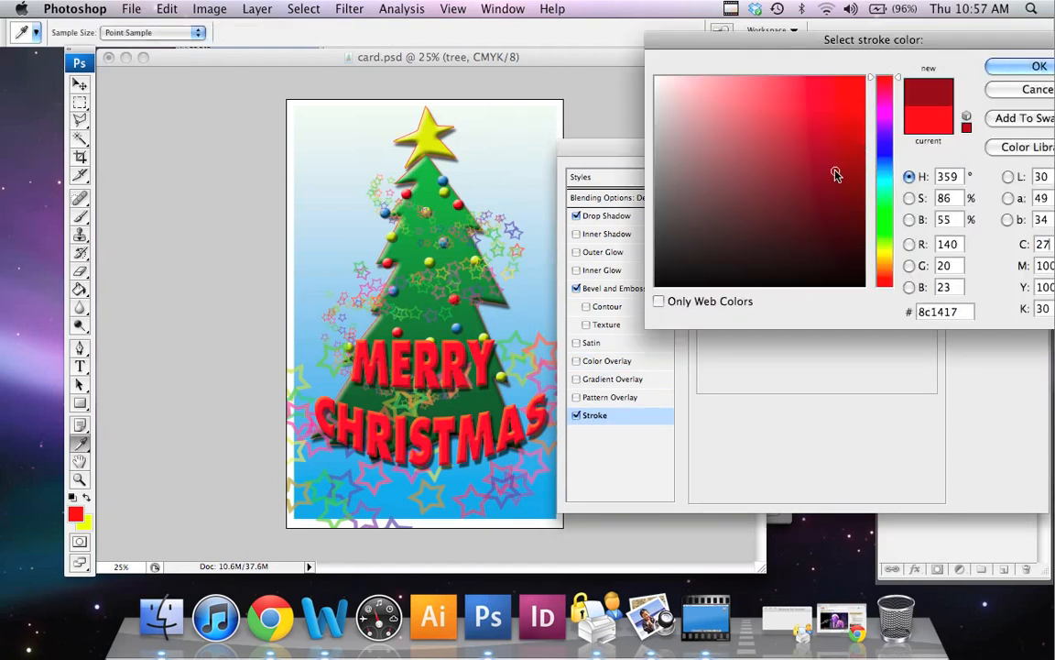
{"action": "left_click", "coordinate": [1034, 68]}
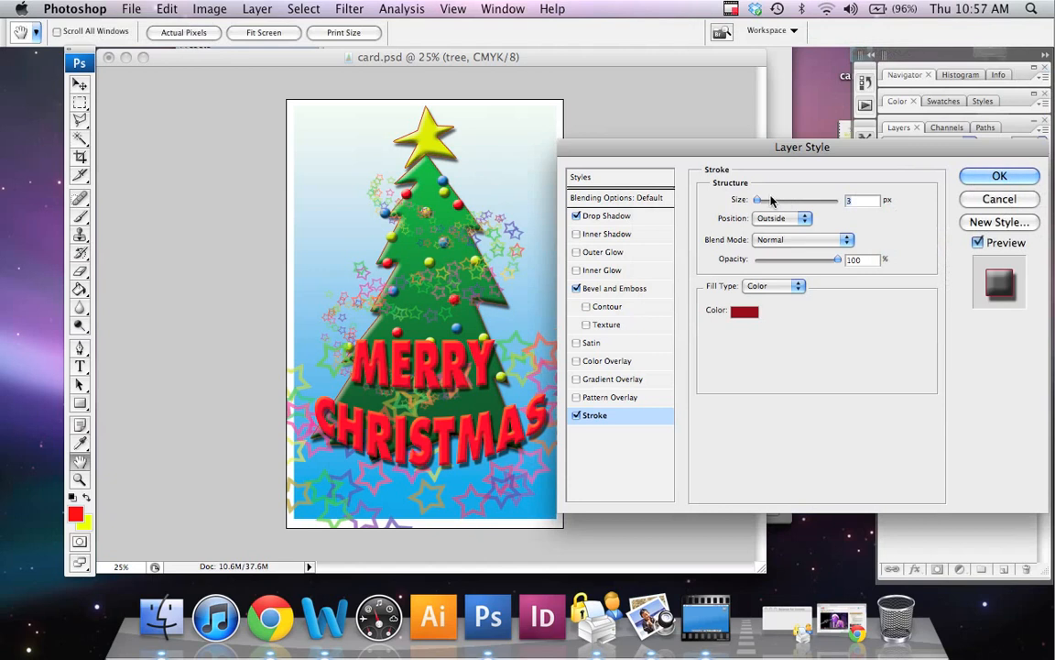
{"action": "left_click_drag", "start_coordinate": [794, 208], "coordinate": [785, 209]}
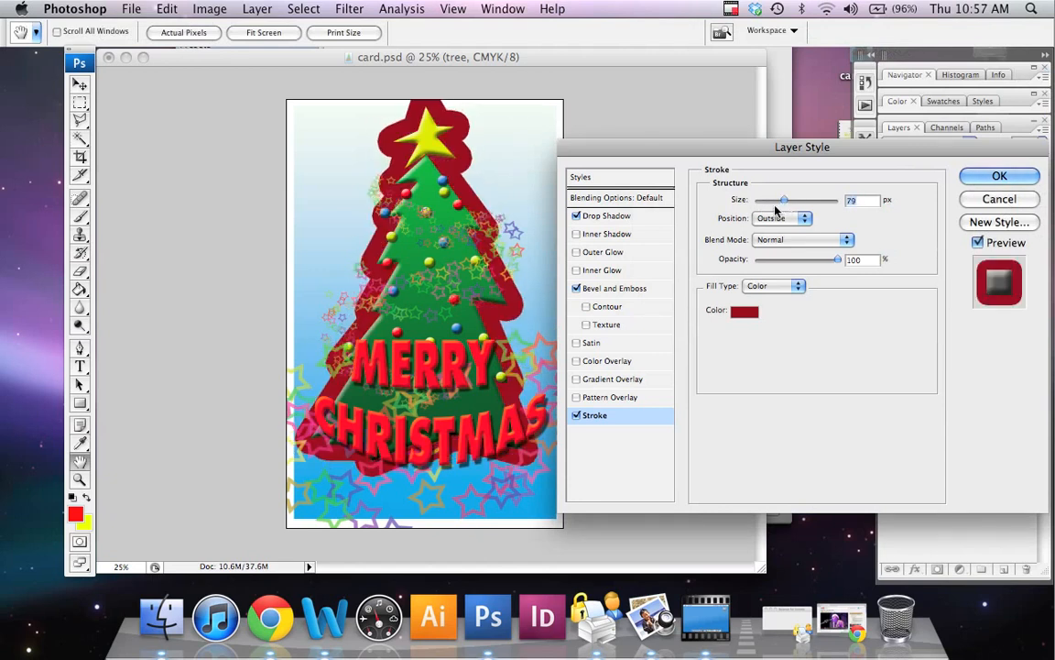
{"action": "left_click", "coordinate": [768, 202]}
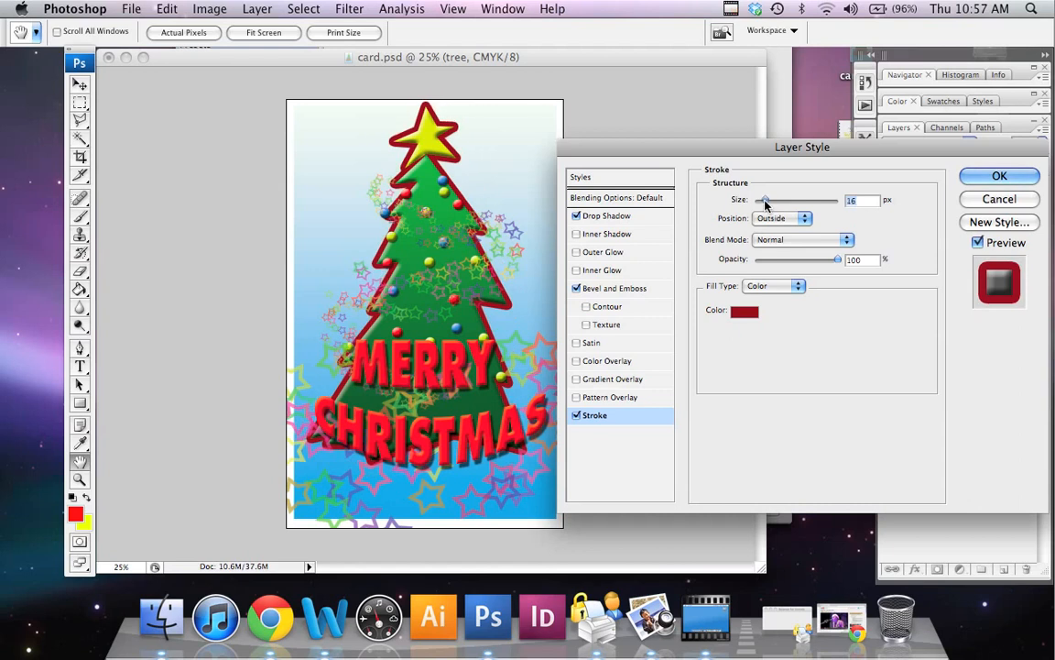